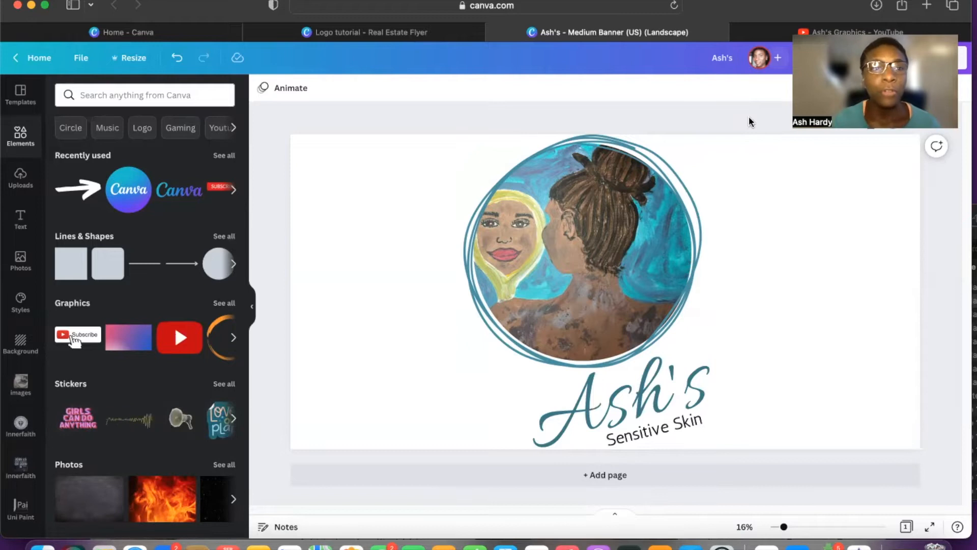
Step: Switch to the Logo tutorial design and search its elements for frames
left_click(338, 32)
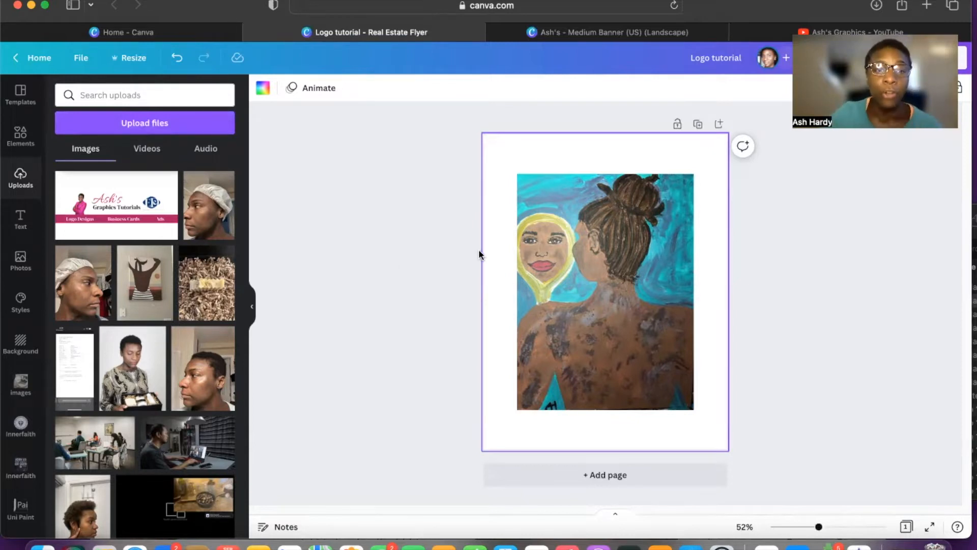
left_click(22, 137)
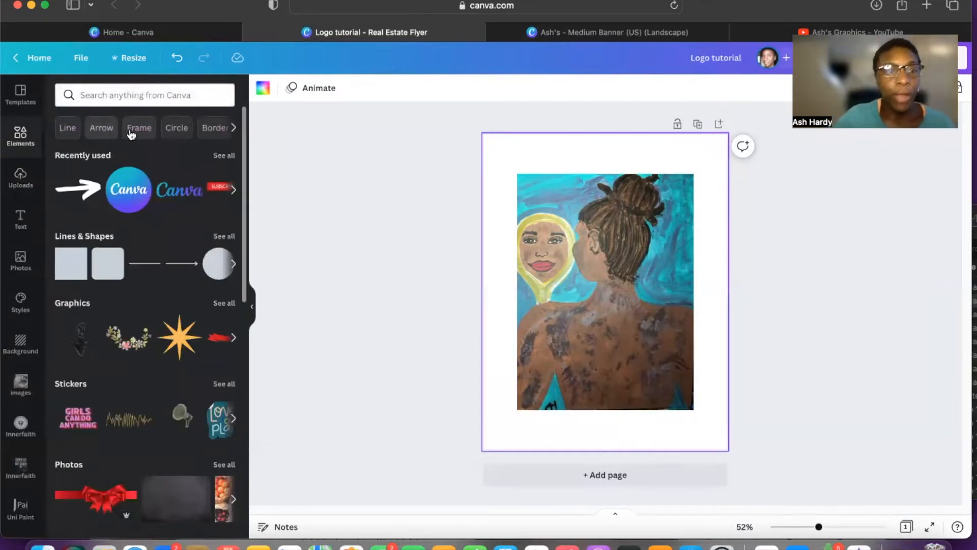
left_click(132, 133)
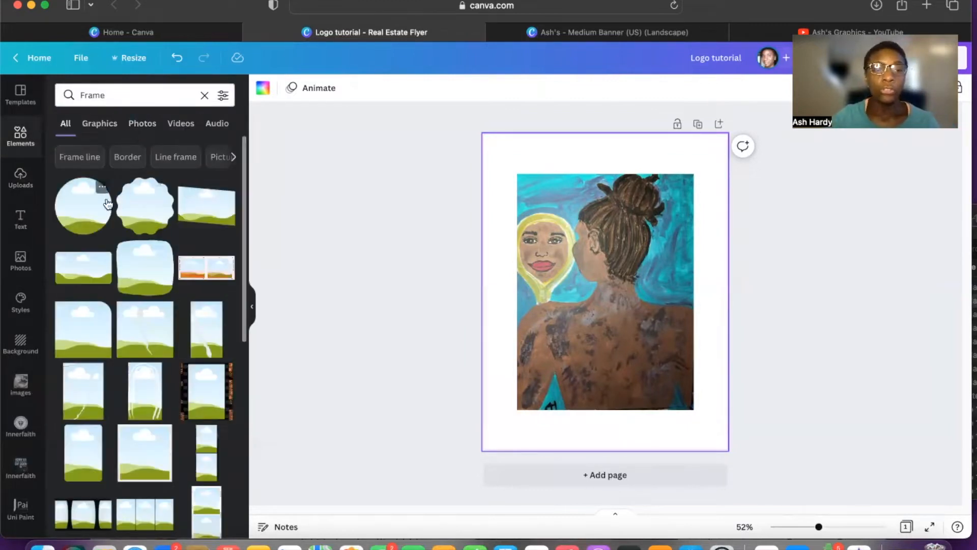
Step: Add a circular frame to the page and place the painting inside it
mouse_move(591, 247)
left_mouse_down()
mouse_move(638, 326)
mouse_move(632, 369)
left_mouse_up()
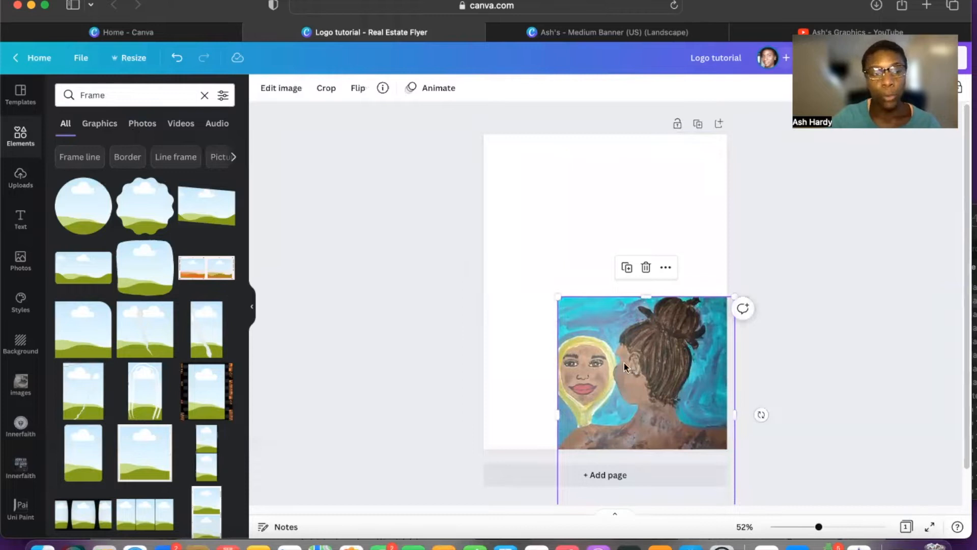
left_click(82, 211)
left_click_drag(630, 301, 627, 237)
left_click_drag(664, 355, 618, 254)
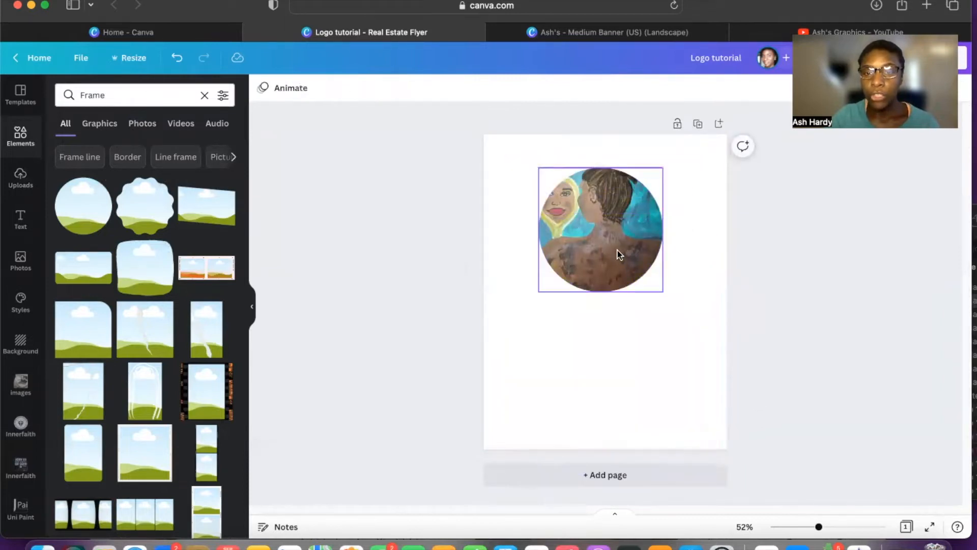
left_click(519, 284)
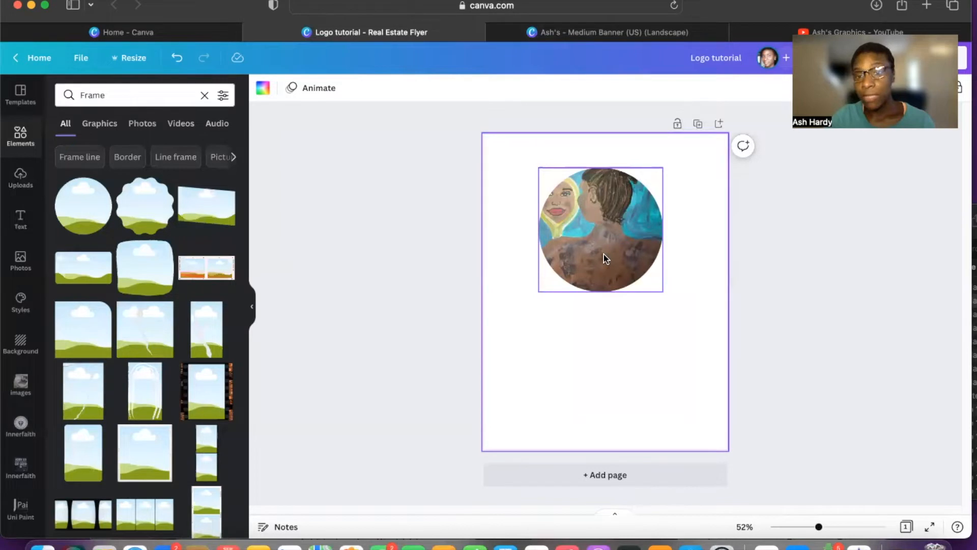
Step: Shift the painting down inside the circular frame so the hair bun shows, and move the frame to the page's horizontal centre
double_click(602, 235)
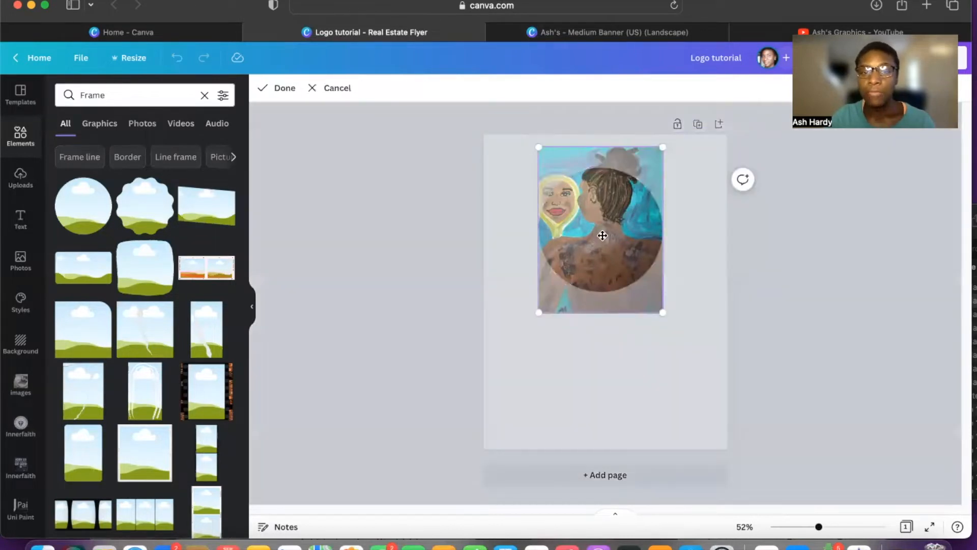
left_click_drag(602, 237, 605, 256)
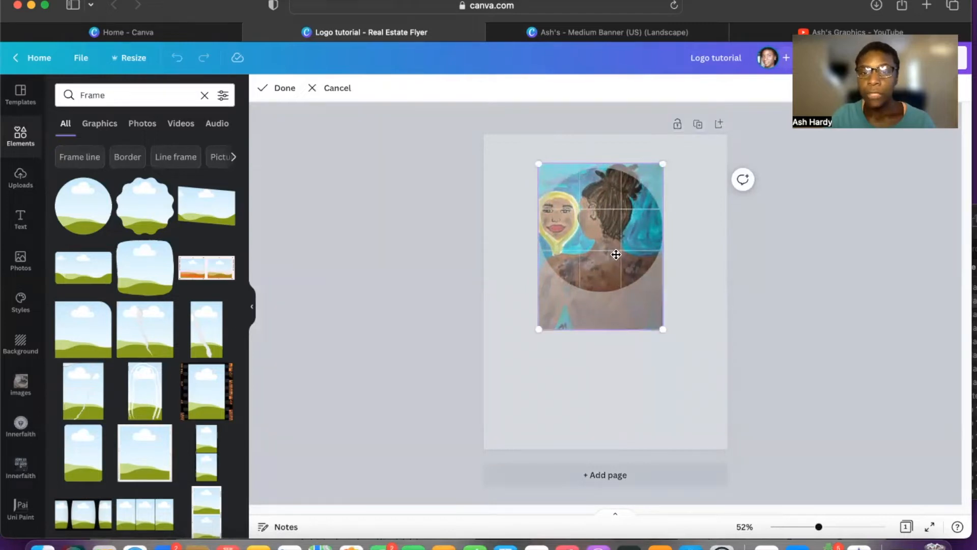
left_click(285, 91)
left_click(580, 336)
left_click_drag(589, 265, 600, 288)
left_click(633, 346)
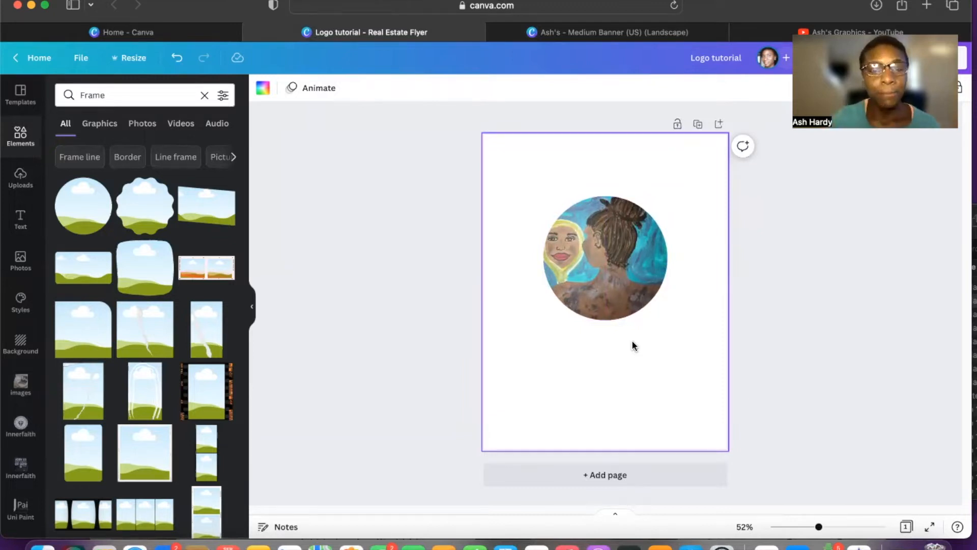
Step: Clear the frame search and examine the hand-drawn circle outline around the painting in the finished Ash's banner design
left_click(204, 97)
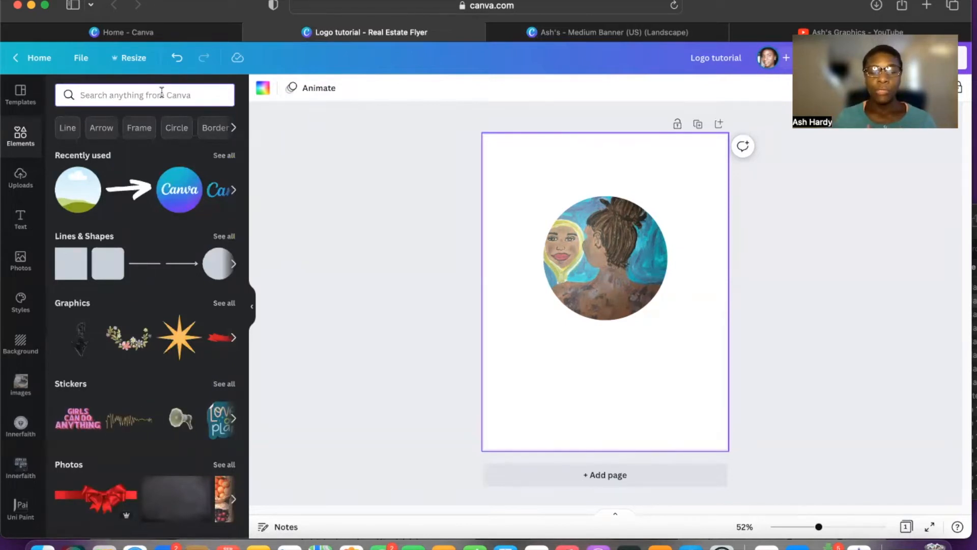
left_click(681, 34)
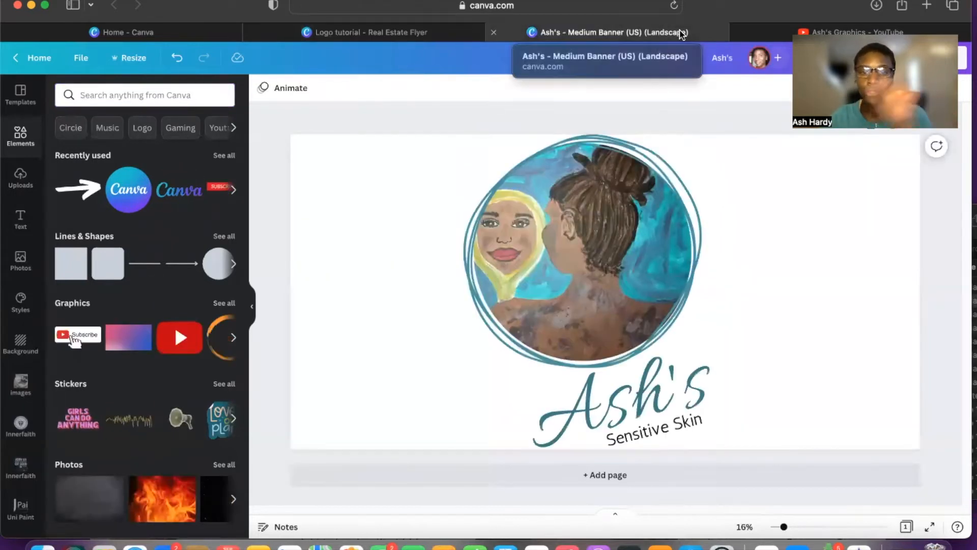
left_click(628, 149)
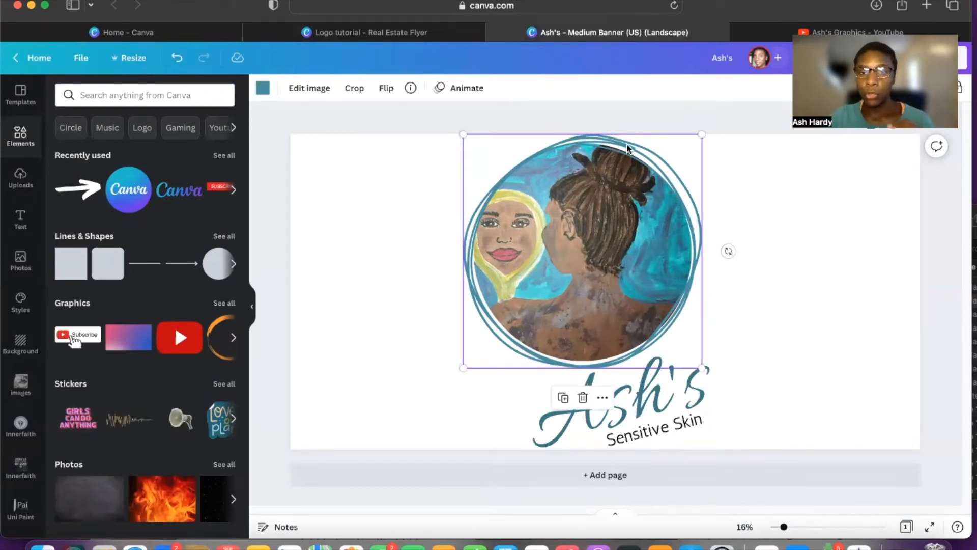
left_click(333, 34)
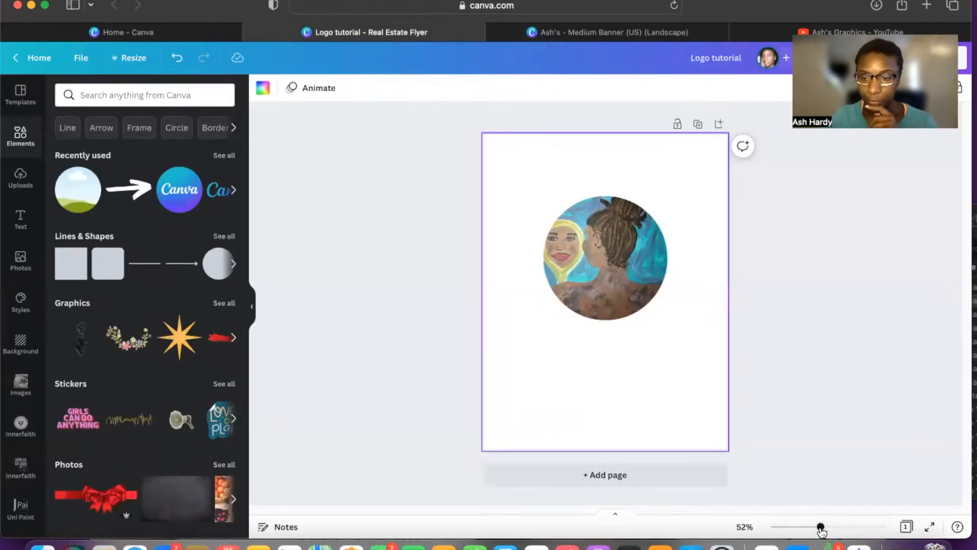
Step: Search the Logo tutorial design's elements for "pen circle marks"
left_click_drag(819, 526, 826, 529)
left_click(379, 244)
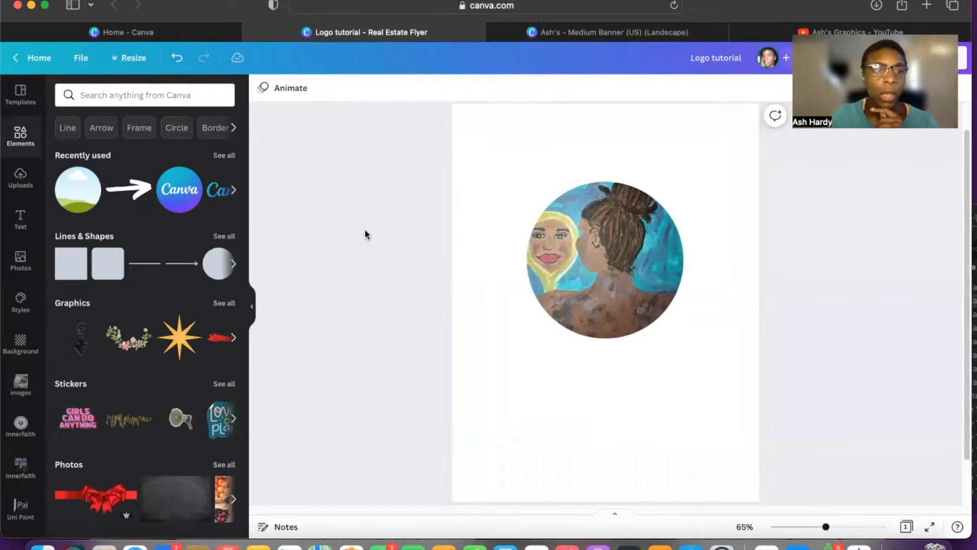
left_click(170, 97)
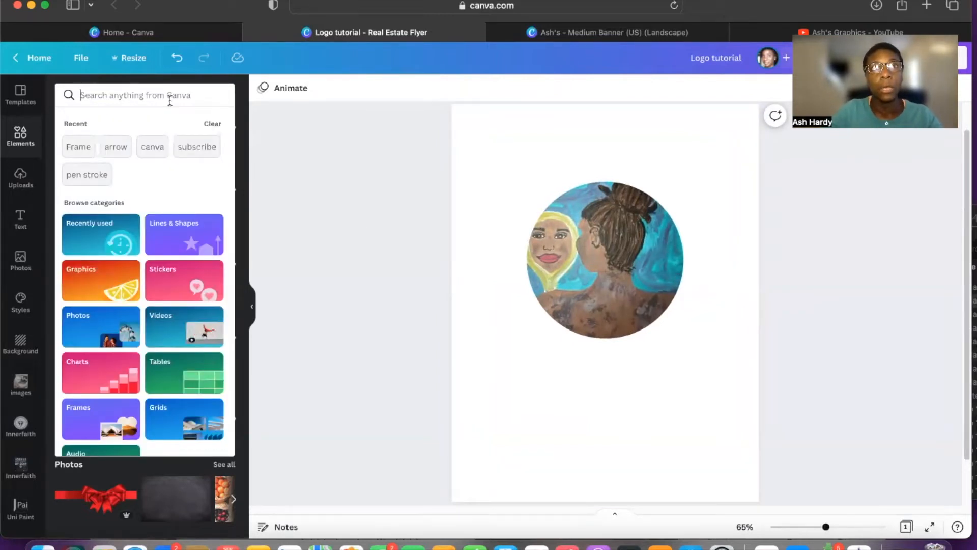
type("pen circl")
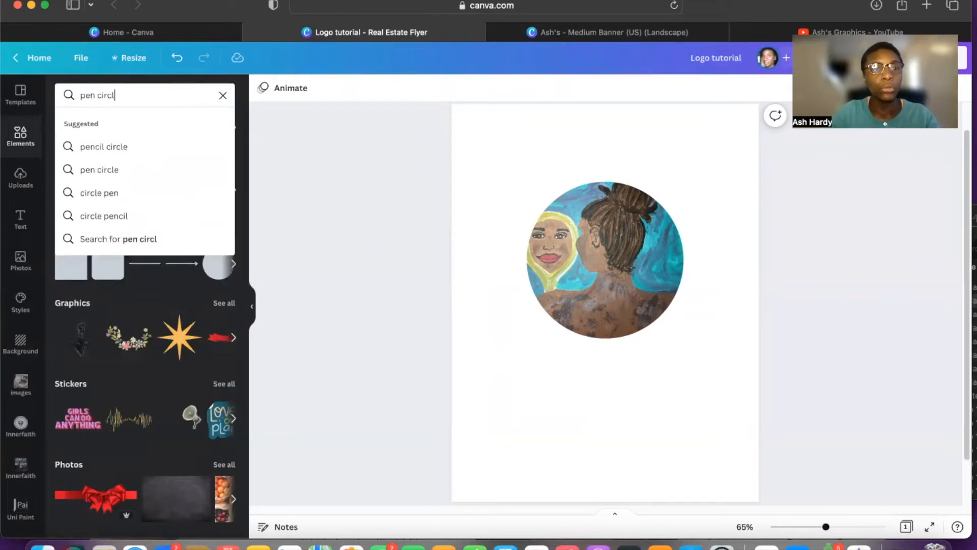
type("e marks")
key("Return")
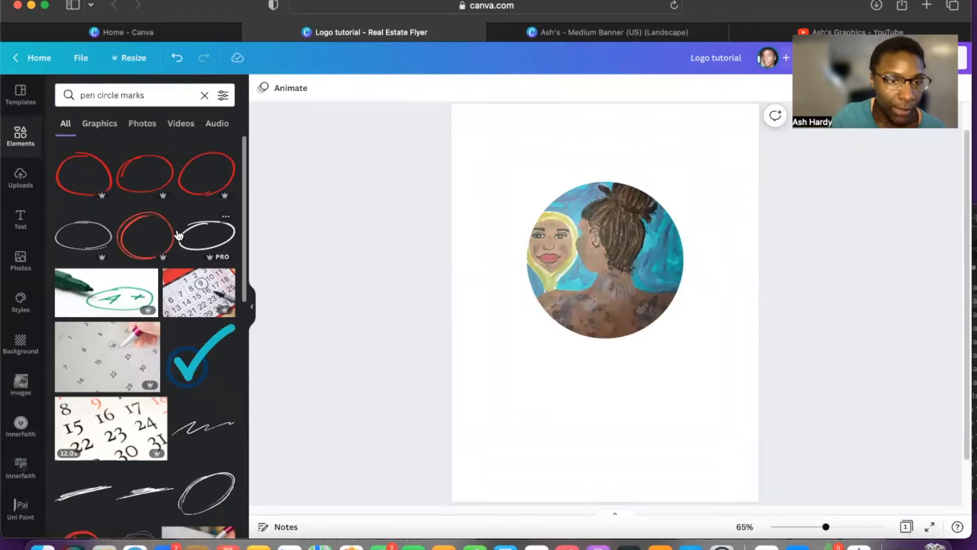
Step: Examine the search results, limited to graphics, for a round hand-drawn circle that could outline the painting
scroll(179, 234, "down", 1)
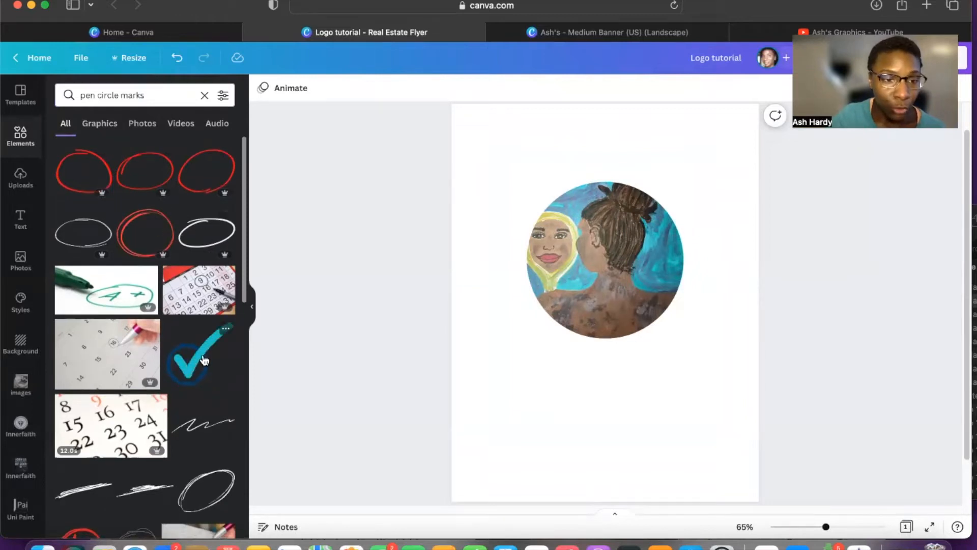
scroll(158, 304, "down", 3)
scroll(158, 304, "down", 6)
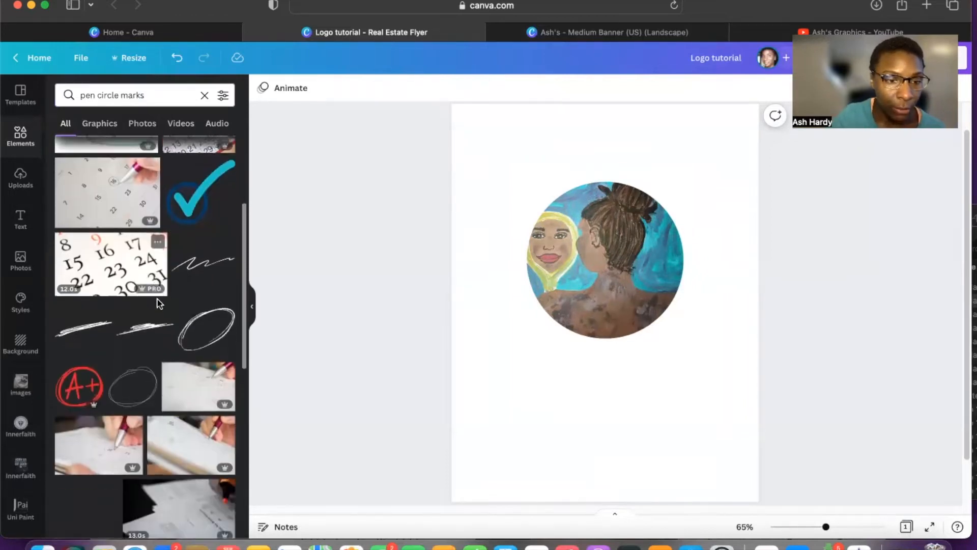
scroll(159, 305, "down", 4)
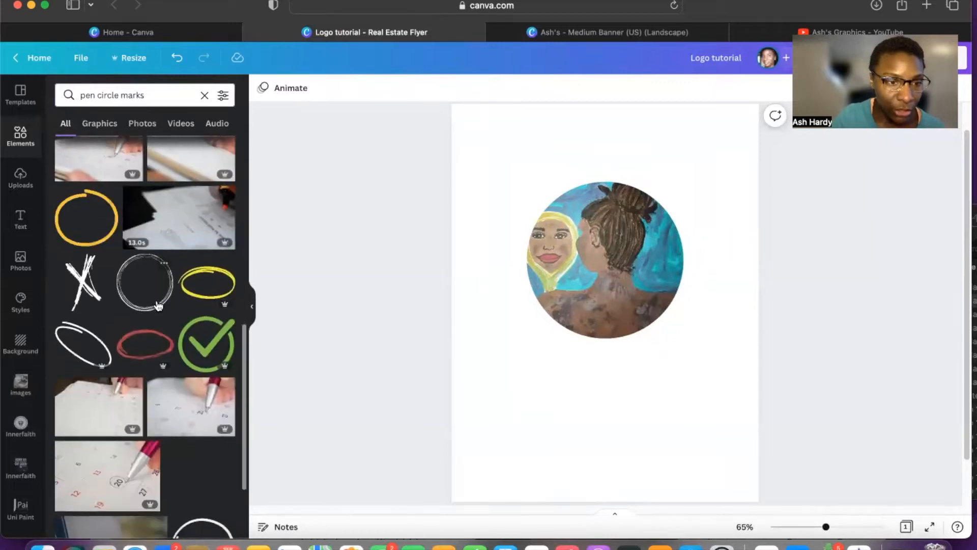
scroll(158, 305, "down", 4)
scroll(159, 305, "down", 8)
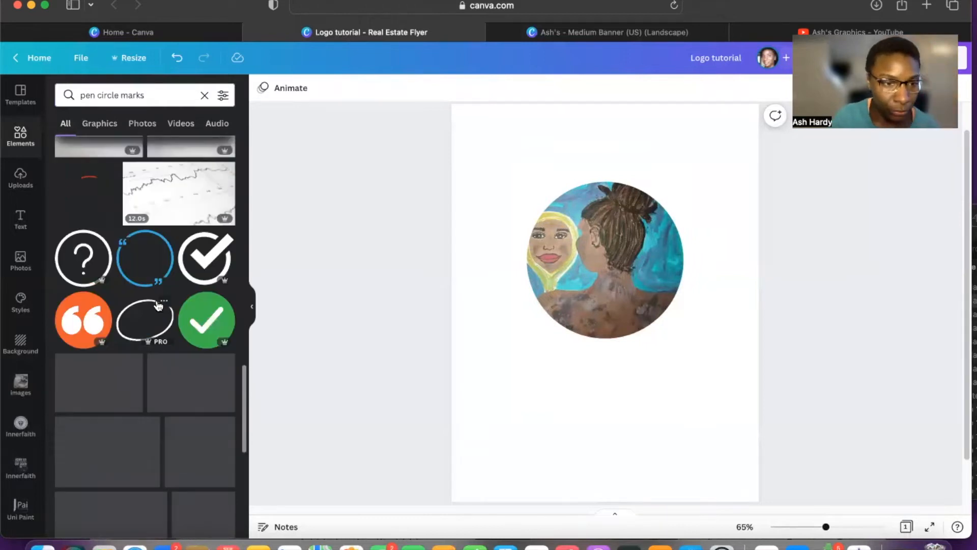
scroll(158, 304, "up", 10)
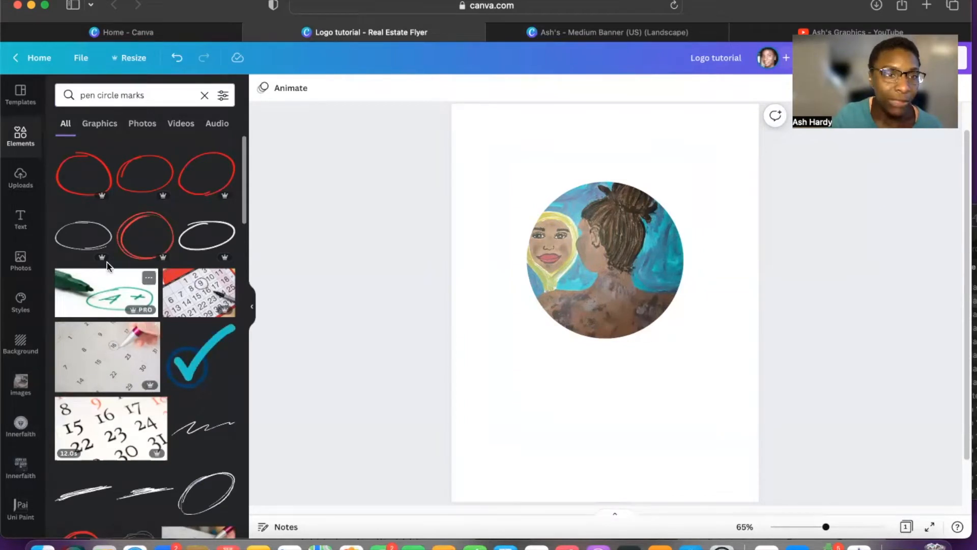
left_click(102, 129)
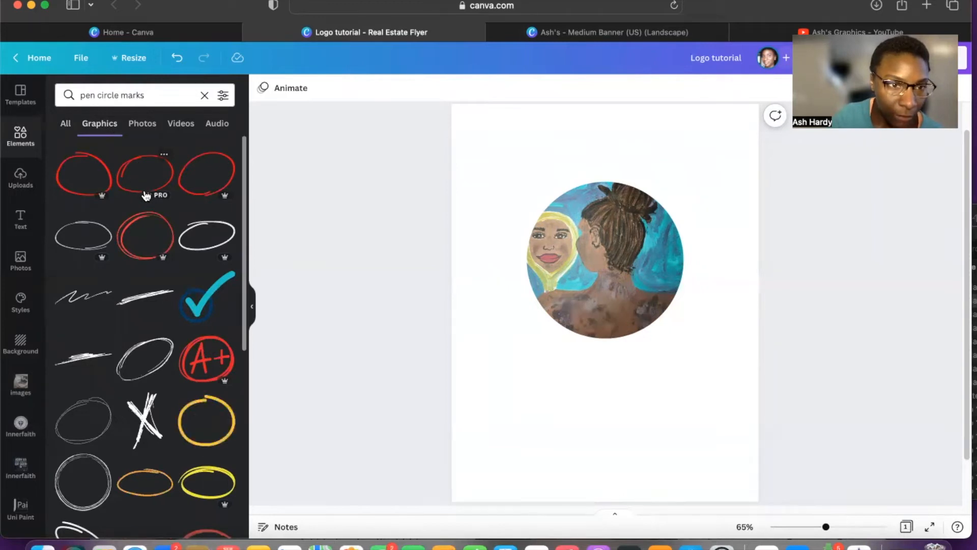
scroll(147, 195, "down", 1)
scroll(146, 195, "down", 10)
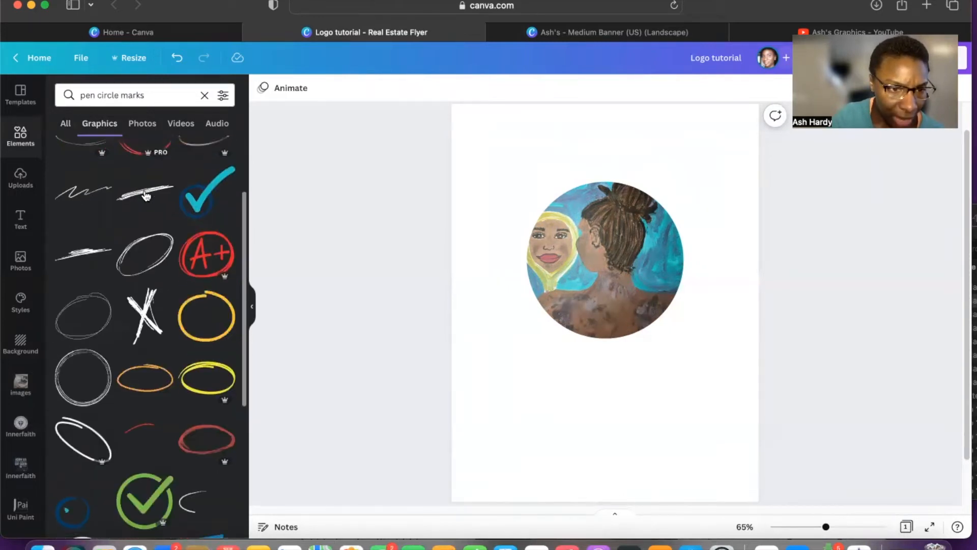
scroll(147, 195, "down", 10)
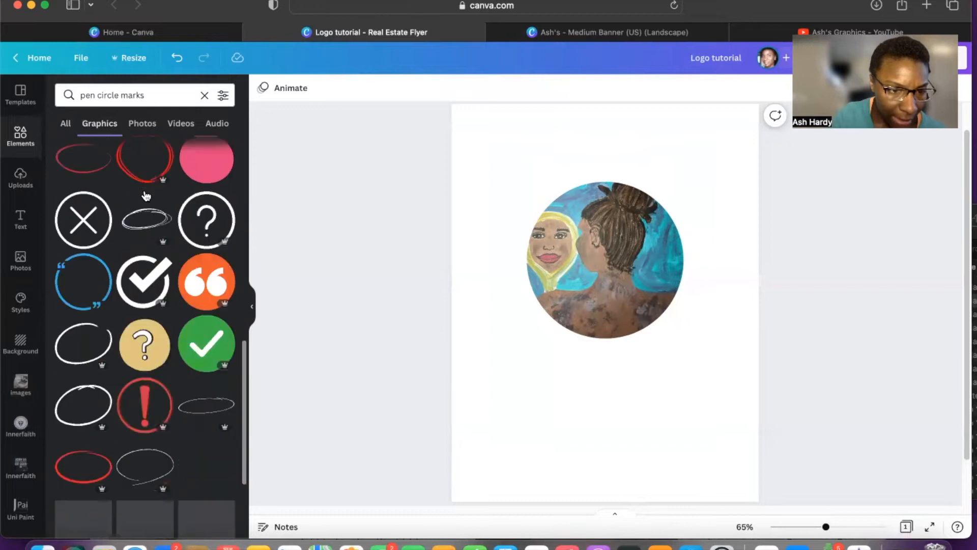
scroll(146, 195, "down", 15)
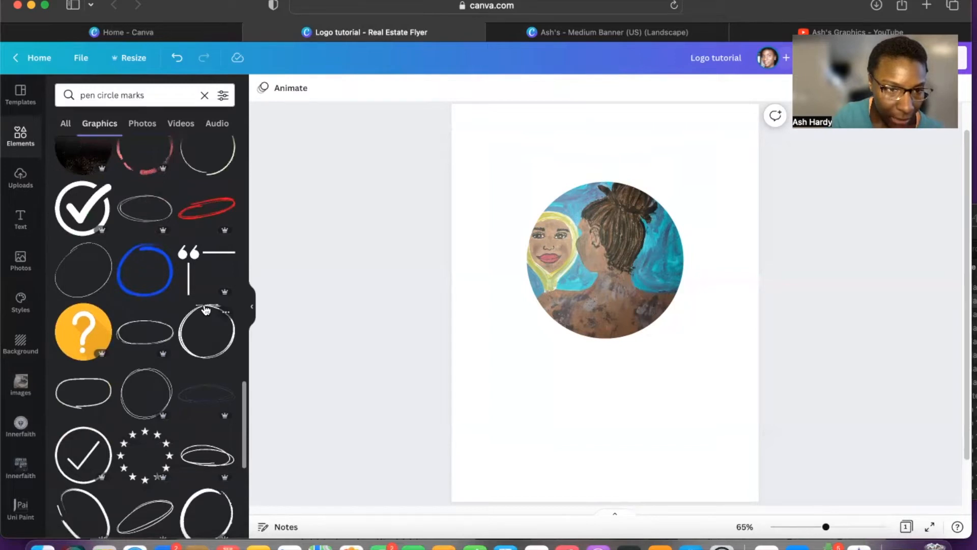
Step: Try a thin hand-drawn double circle as the outline, enlarging and positioning it around the framed painting
left_click(164, 412)
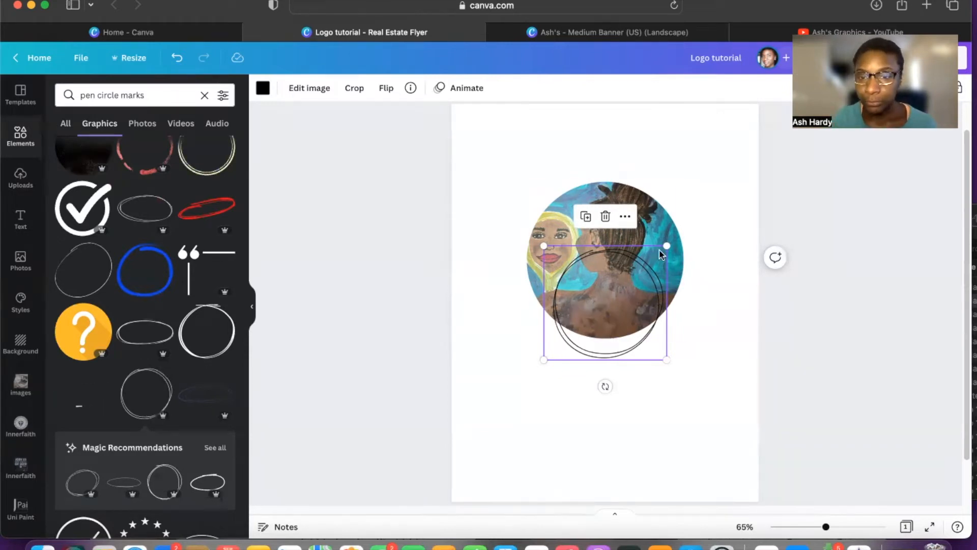
left_click_drag(666, 247, 738, 180)
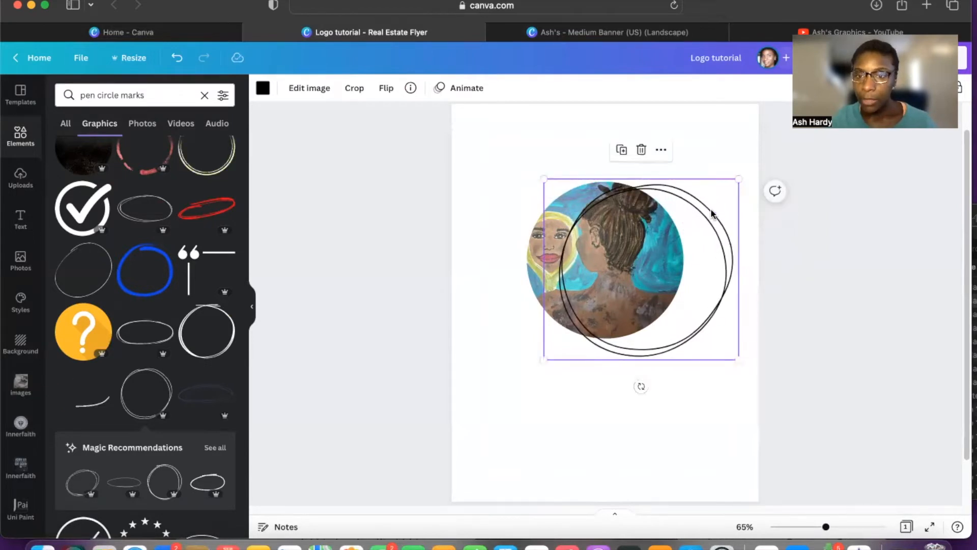
left_click_drag(710, 217, 667, 213)
left_click_drag(697, 170, 695, 173)
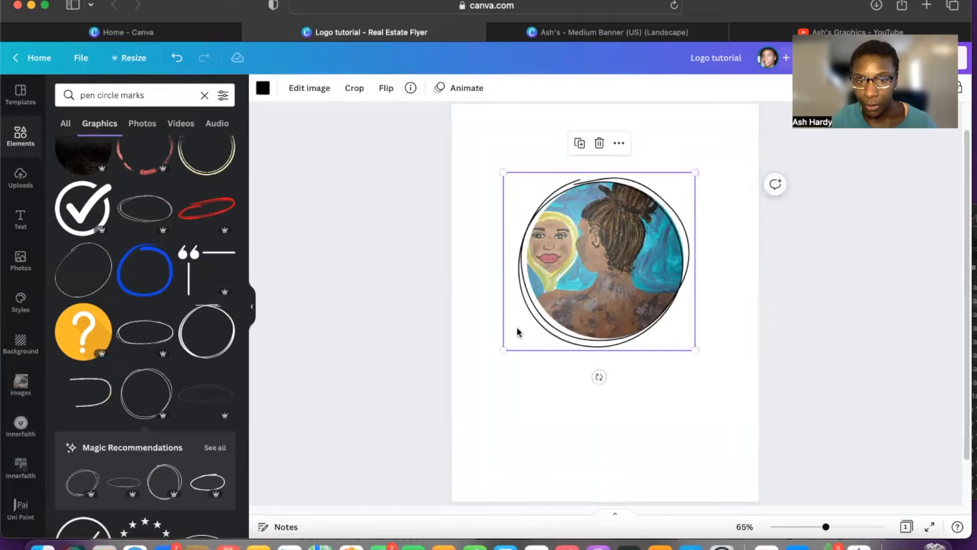
left_click_drag(503, 350, 508, 346)
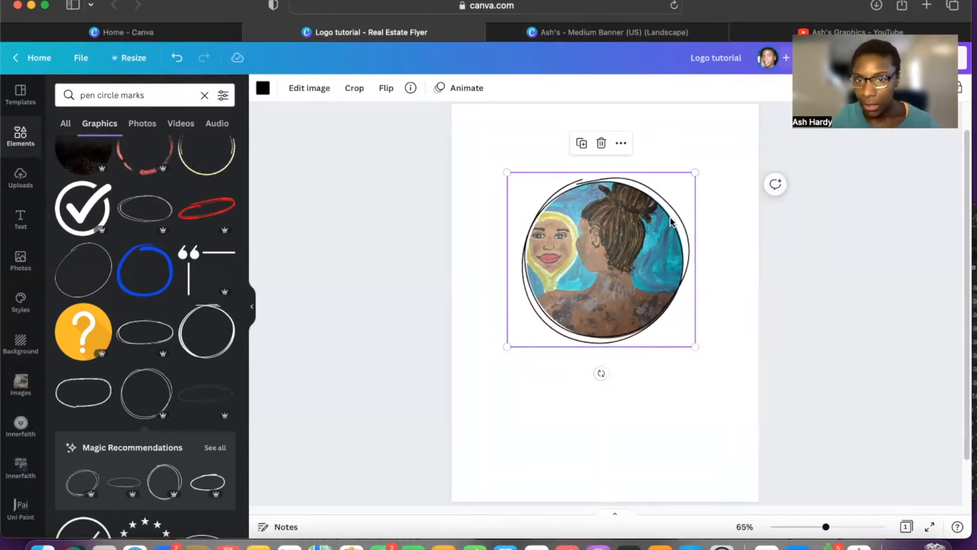
Step: Replace the thin double circle with a bolder hand-drawn double circle from the pen circle marks graphics
scroll(158, 338, "down", 1)
scroll(158, 339, "down", 5)
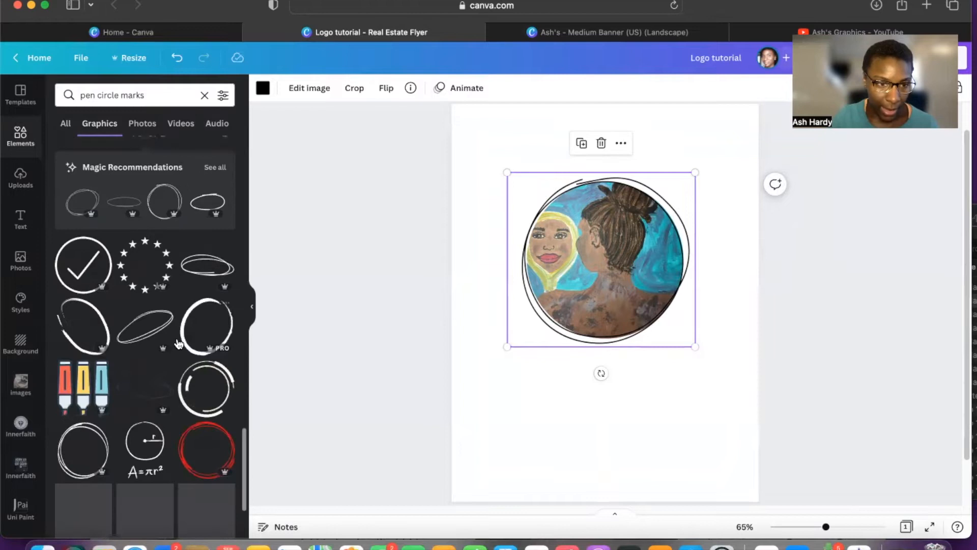
scroll(165, 336, "down", 2)
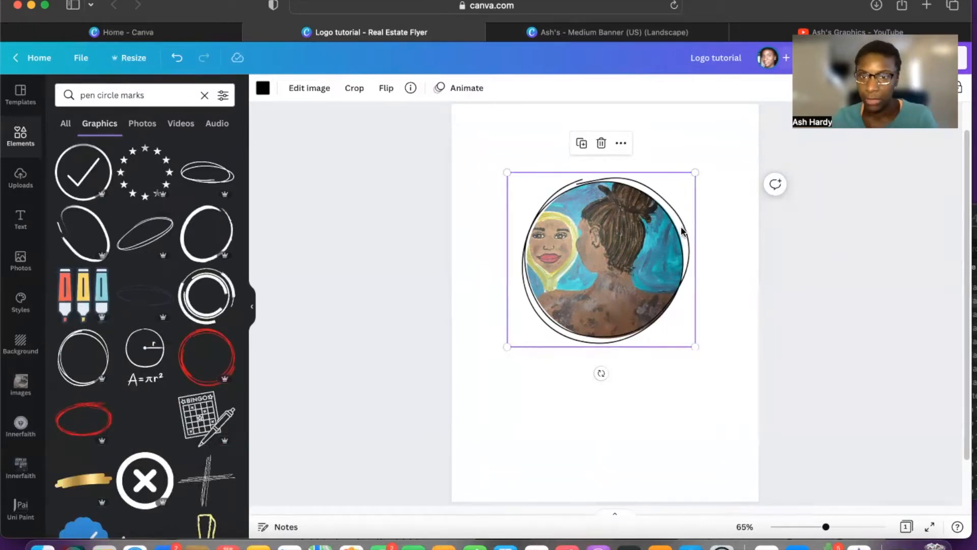
key("Delete")
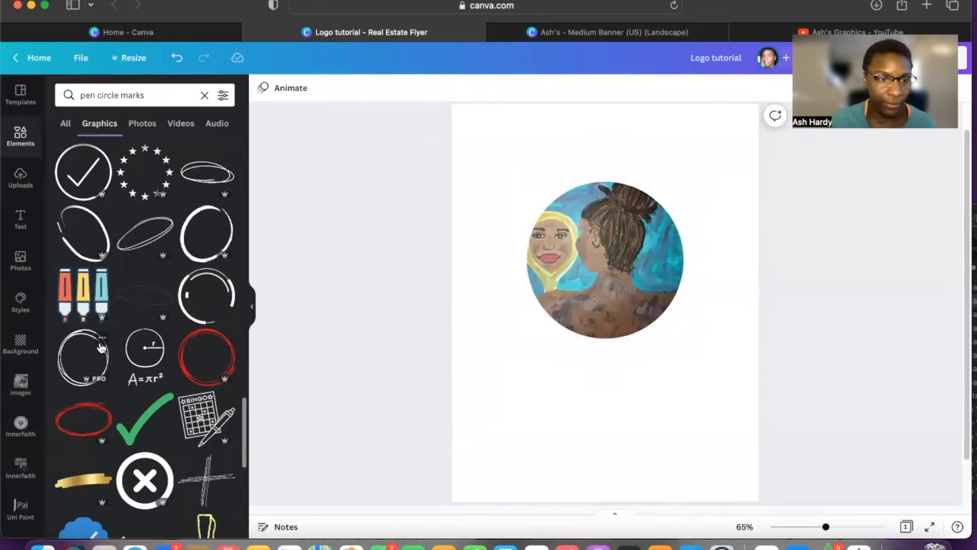
left_click(81, 341)
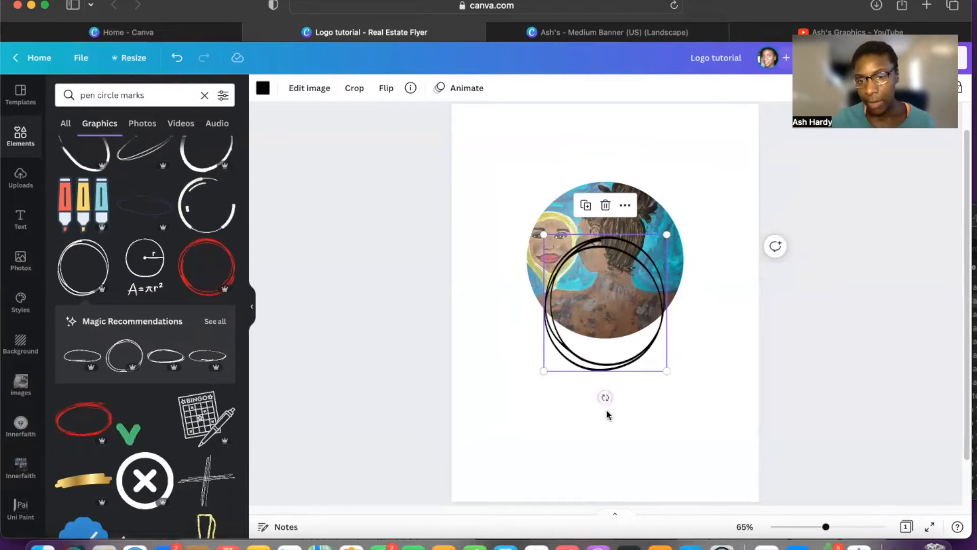
Step: Rotate the bold circle outline counterclockwise and enlarge it to fit around the framed painting
left_click_drag(605, 397, 677, 337)
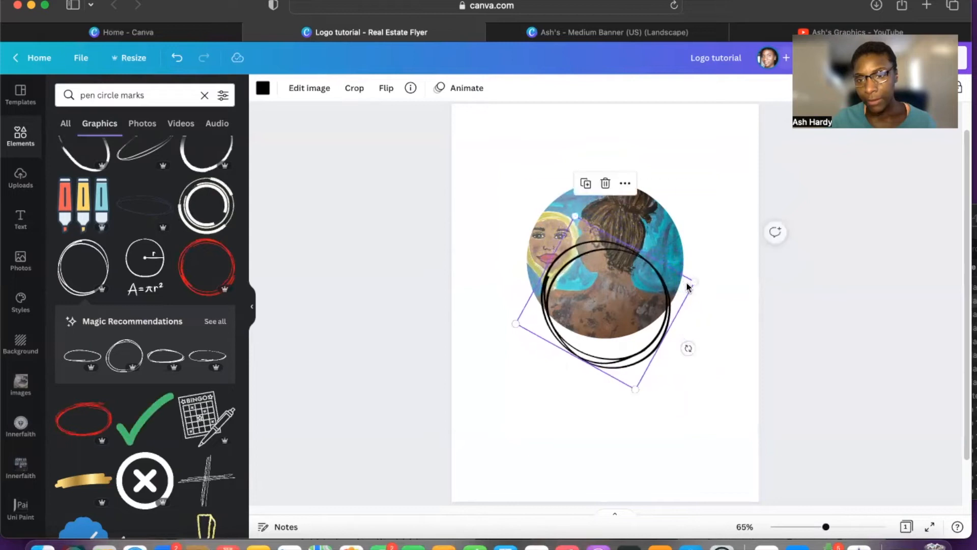
left_click_drag(692, 282, 733, 274)
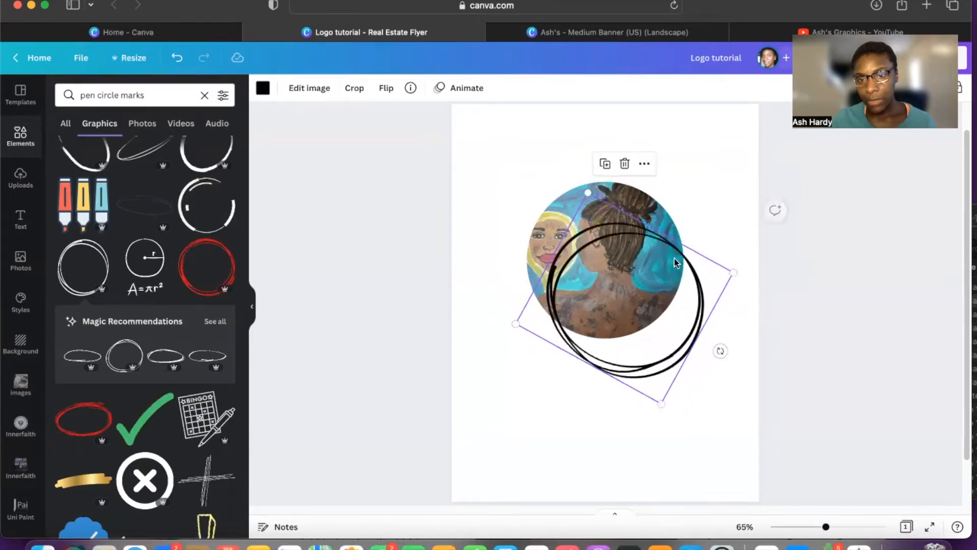
left_click_drag(672, 249, 649, 201)
left_click_drag(577, 152, 563, 135)
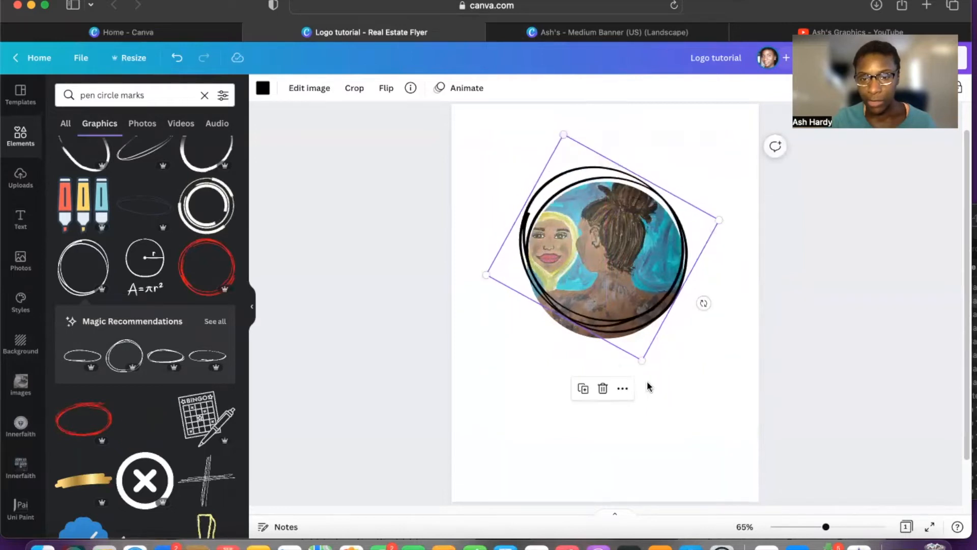
left_click_drag(642, 361, 642, 374)
left_click_drag(726, 224, 721, 226)
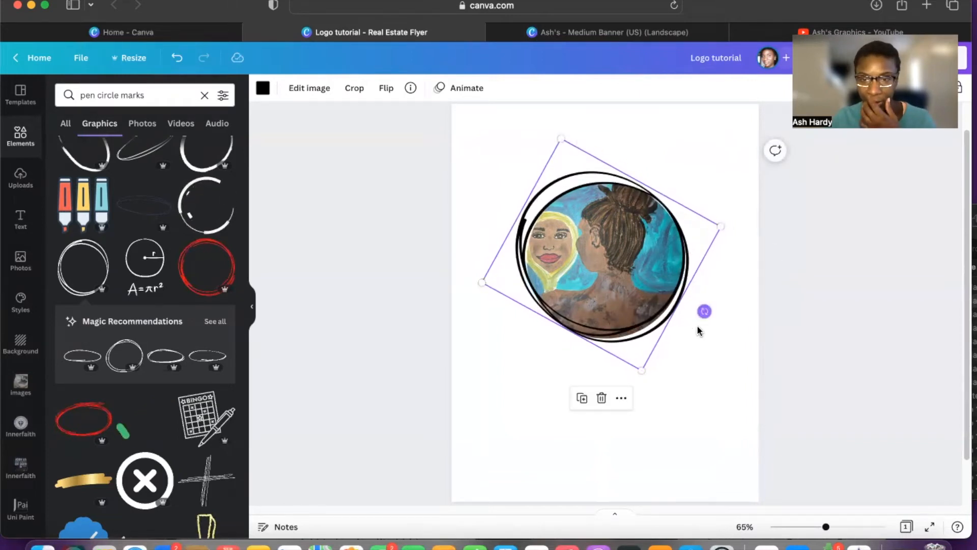
Step: Turn the outline so its stroke end sits at the painting's upper right, and resize it to about 4.6 by 5.1
left_click_drag(703, 311, 531, 309)
left_click_drag(678, 252, 678, 251)
left_click_drag(484, 248, 479, 244)
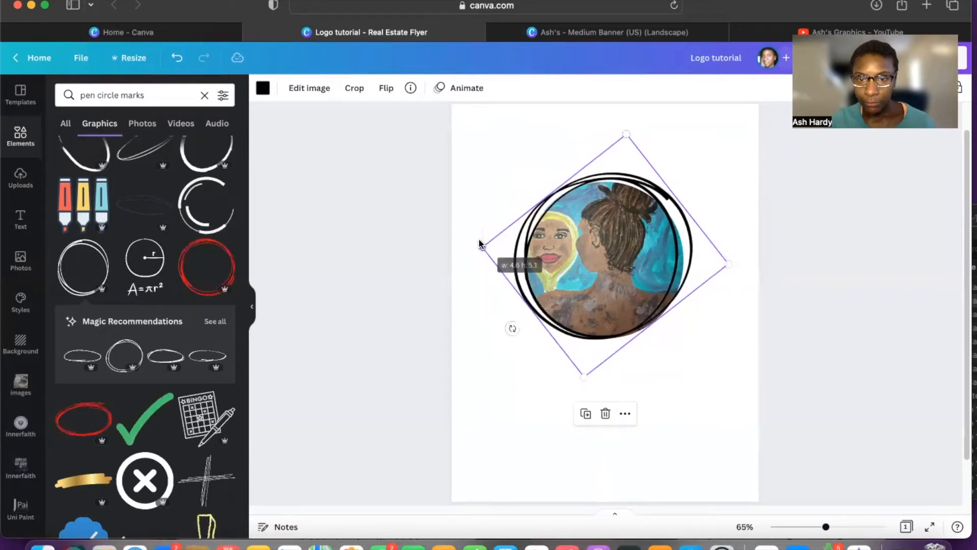
left_click(713, 343)
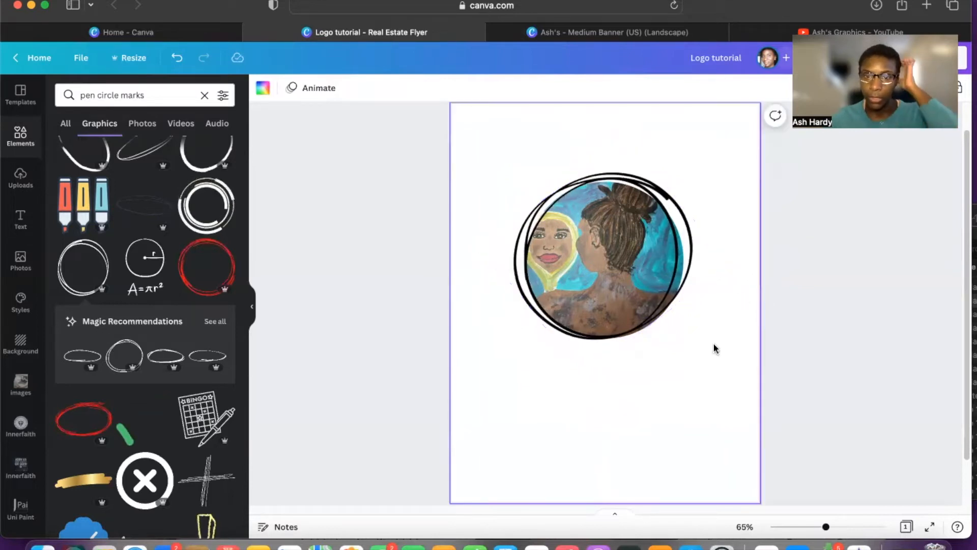
Step: Recolor the hand-drawn circle outline with the darker blue from the painting's photo colors
left_click(676, 261)
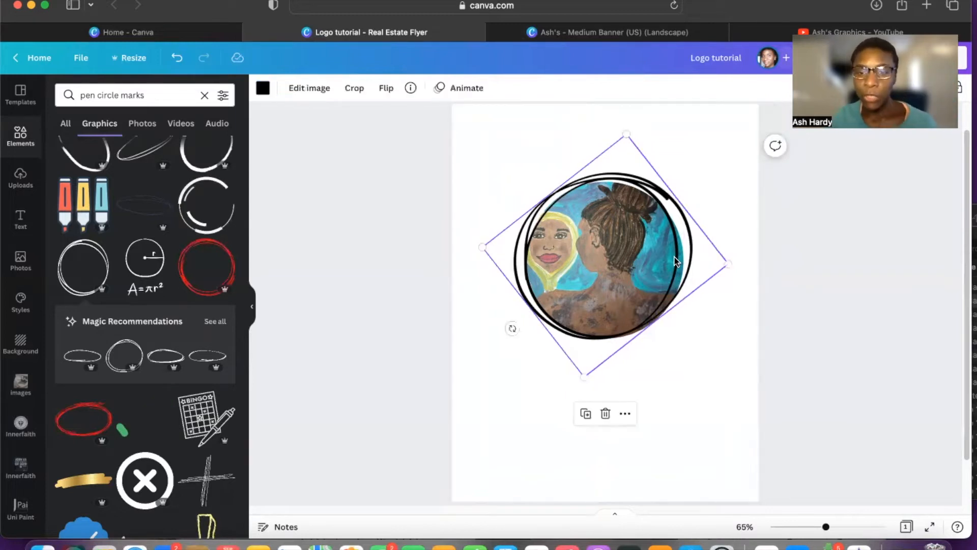
left_click(263, 89)
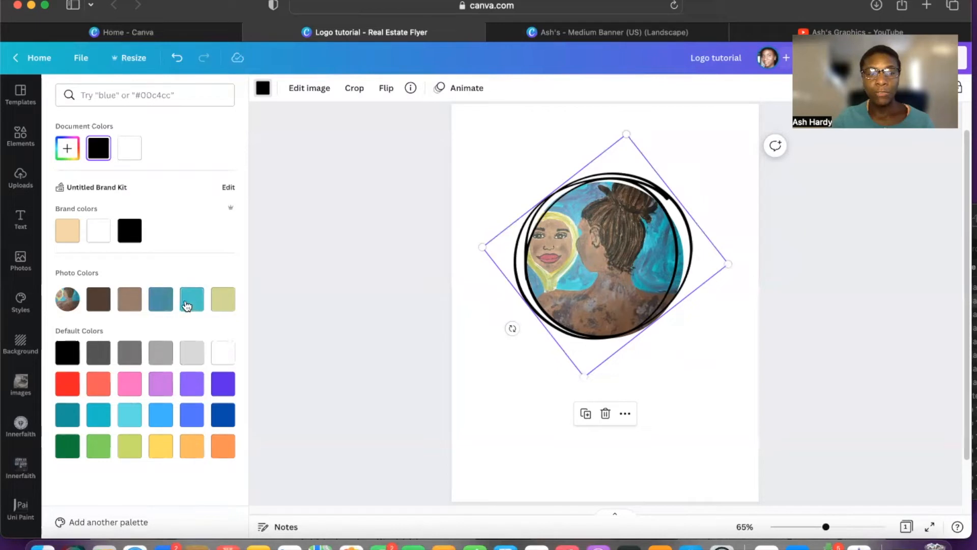
left_click(161, 299)
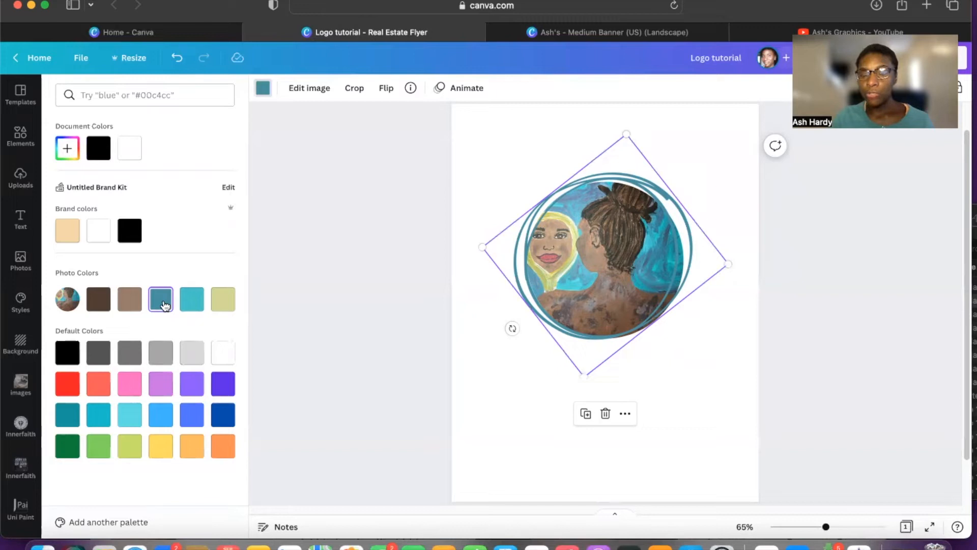
key("Escape")
left_click(693, 335)
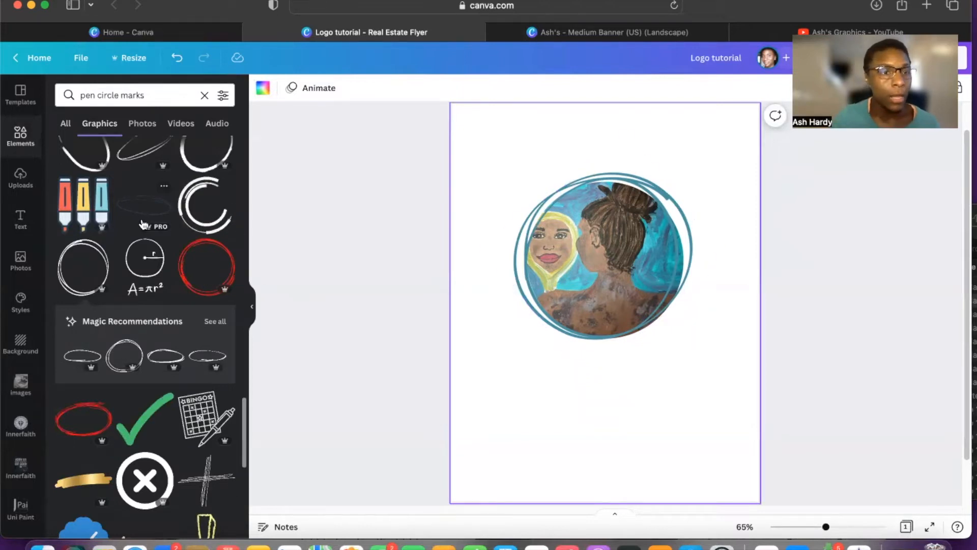
scroll(142, 223, "down", 15)
scroll(143, 223, "up", 15)
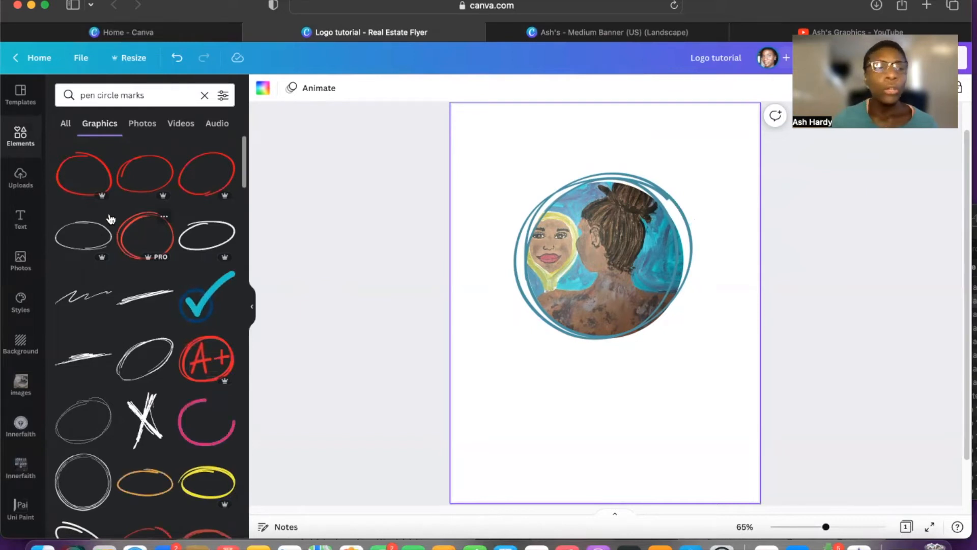
Step: Add a heading reading "Ash's" just below the circled painting
left_click(28, 216)
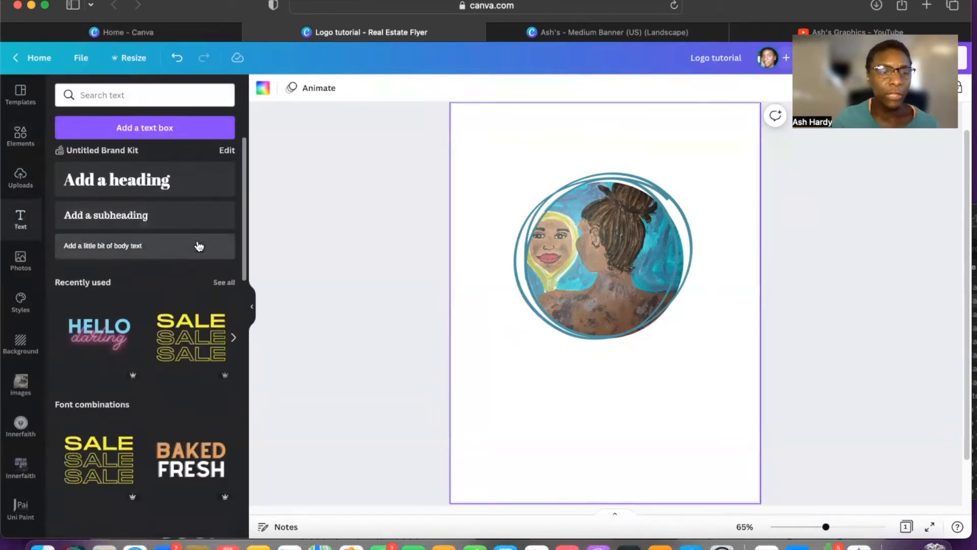
scroll(197, 244, "down", 10)
scroll(199, 246, "down", 10)
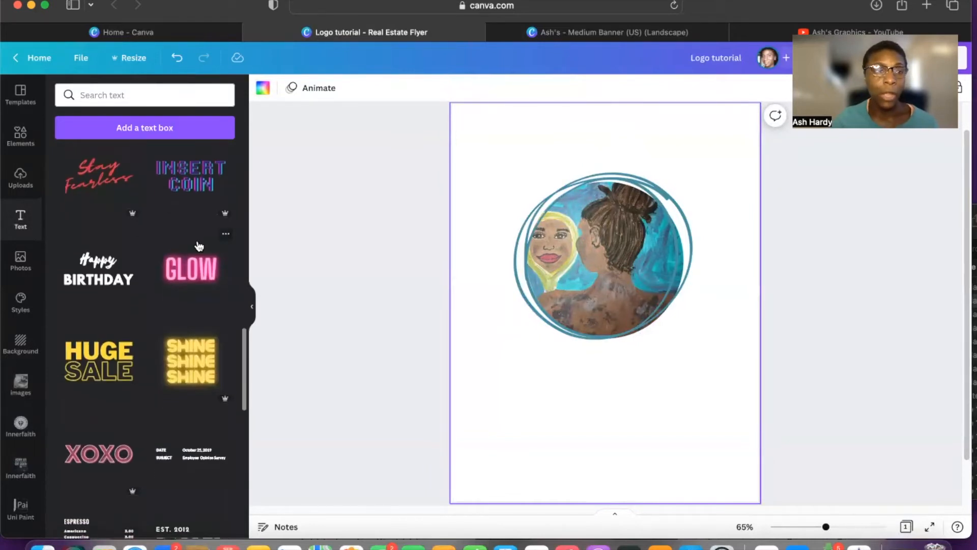
scroll(196, 246, "up", 15)
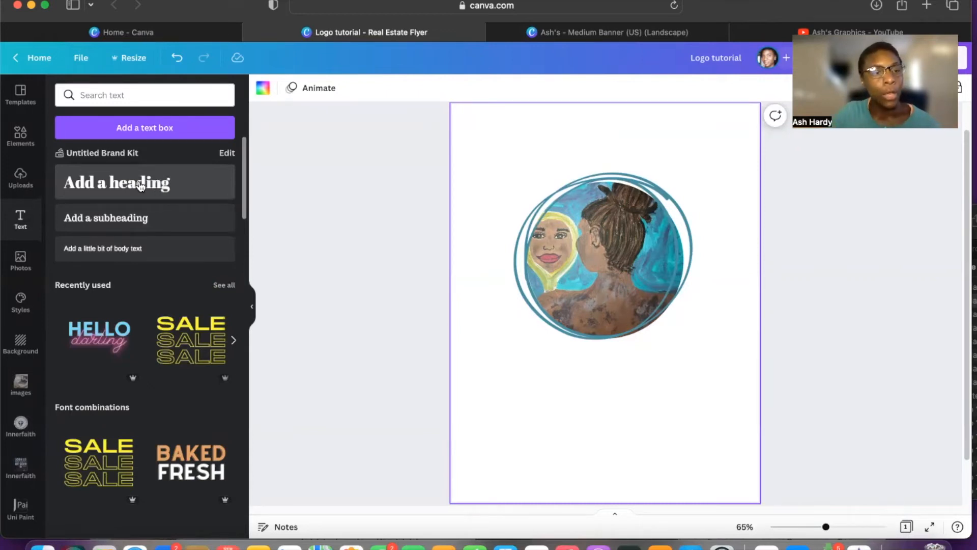
left_click(139, 186)
left_click_drag(624, 338, 638, 392)
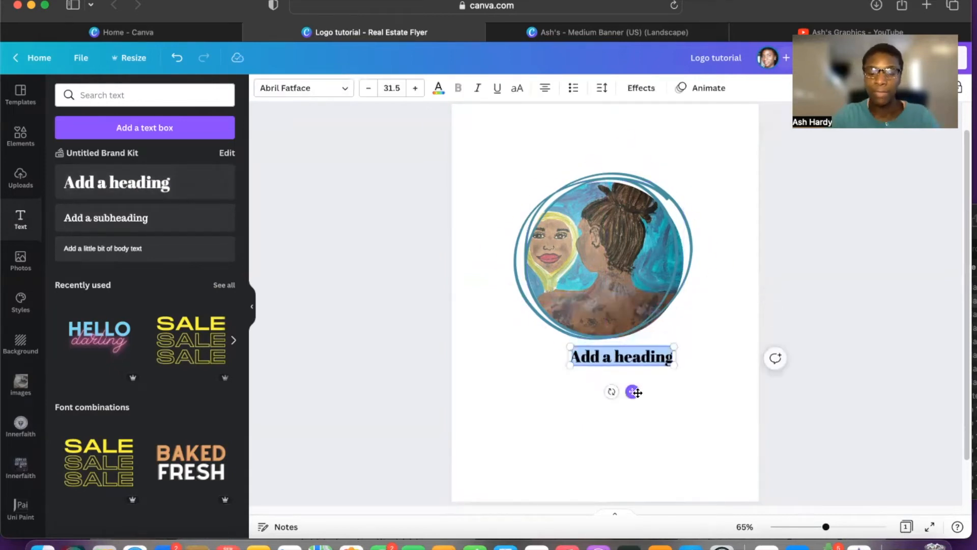
type("Ash's")
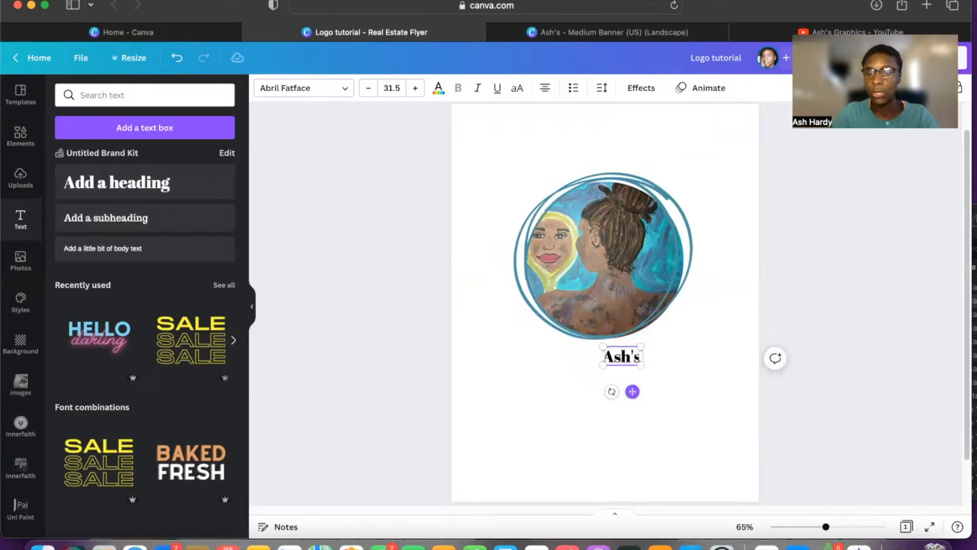
left_click(669, 384)
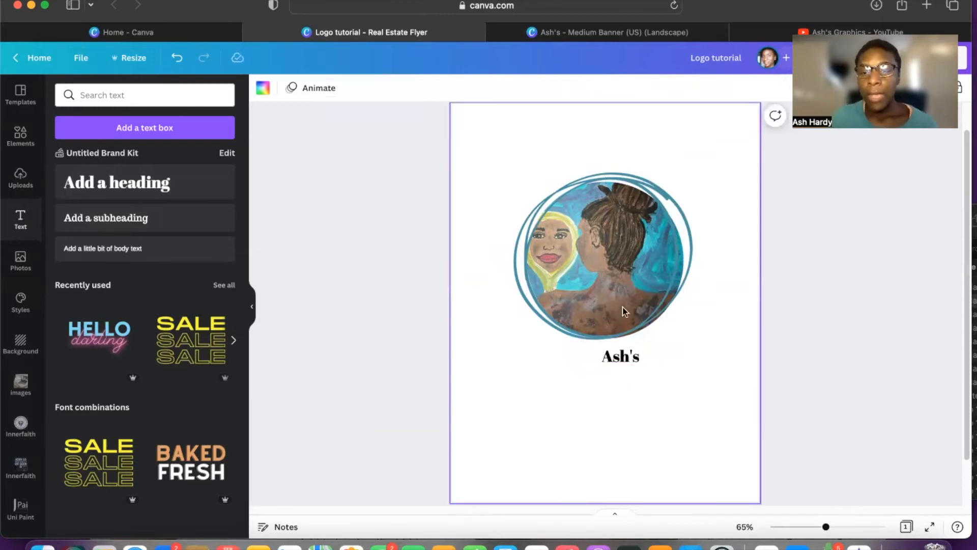
Step: Switch to the finished Ash's banner design and check which font its "Ash's" lettering uses
left_click(665, 36)
left_click(735, 206)
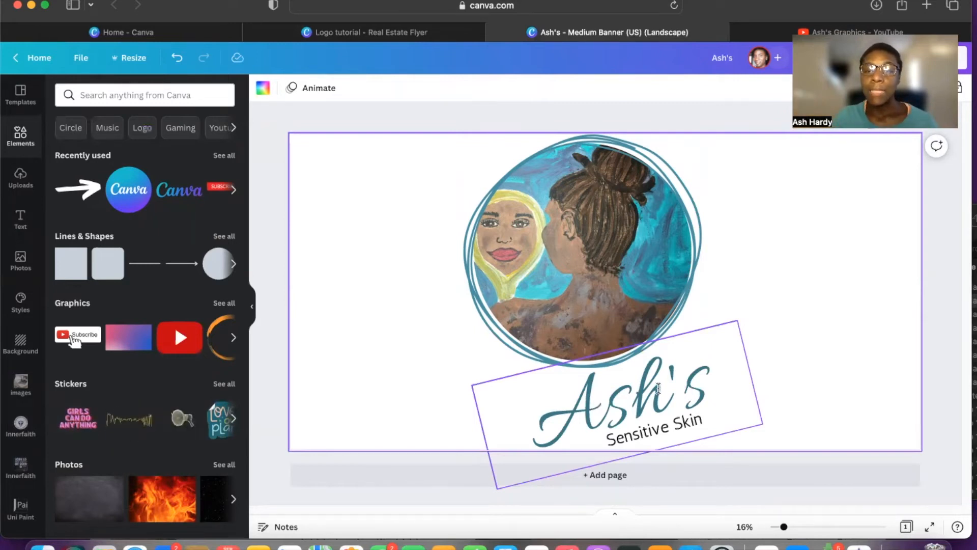
left_click(556, 170)
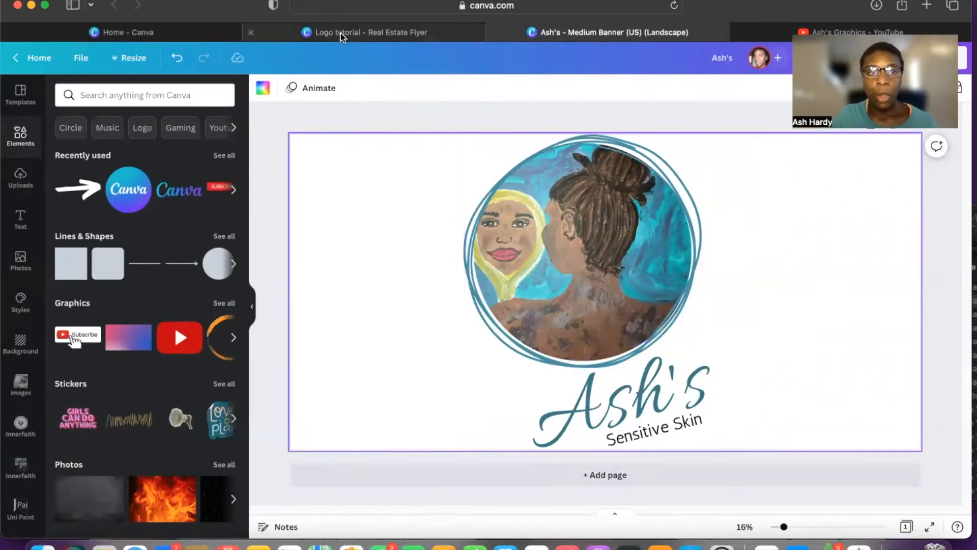
left_click(606, 385)
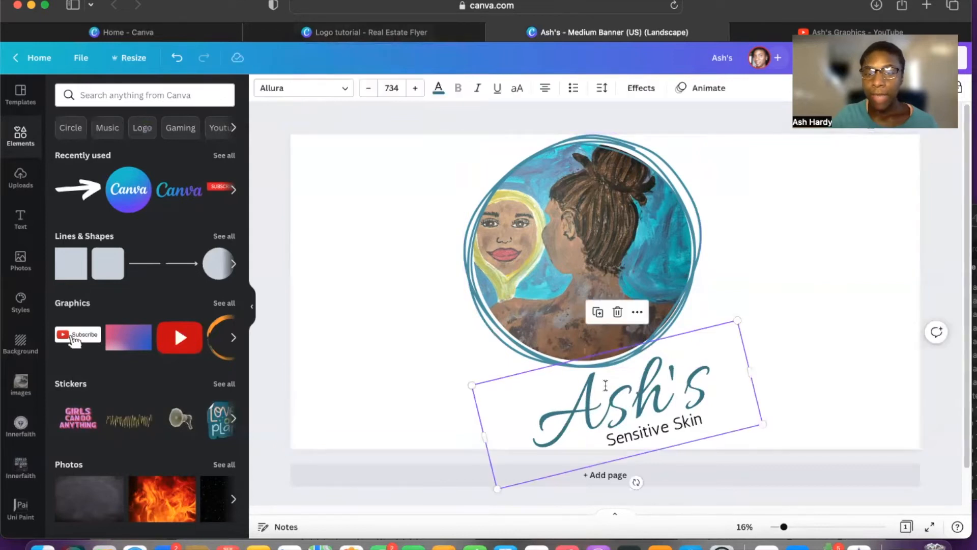
Step: Return to the Logo tutorial design and set the "Ash's" heading's font to Allura
left_click(325, 35)
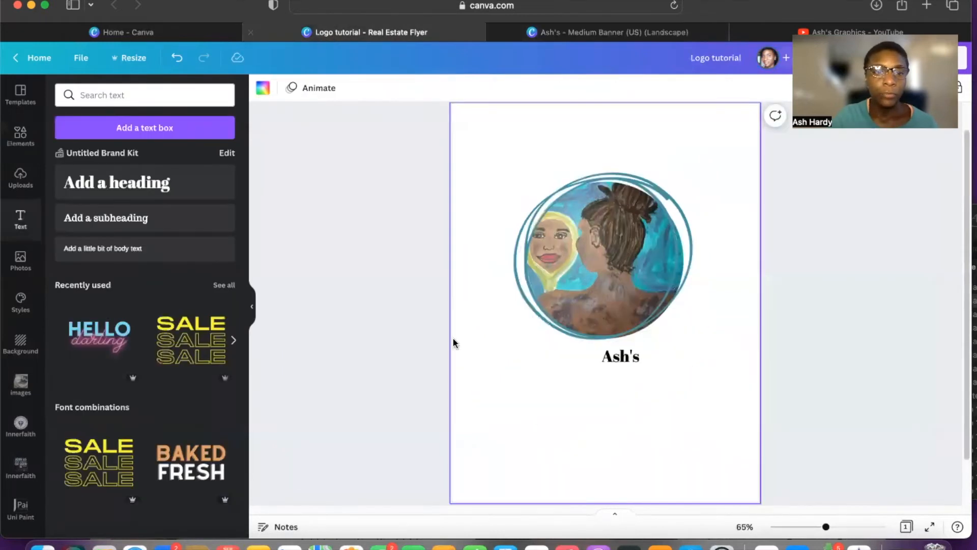
left_click(612, 362)
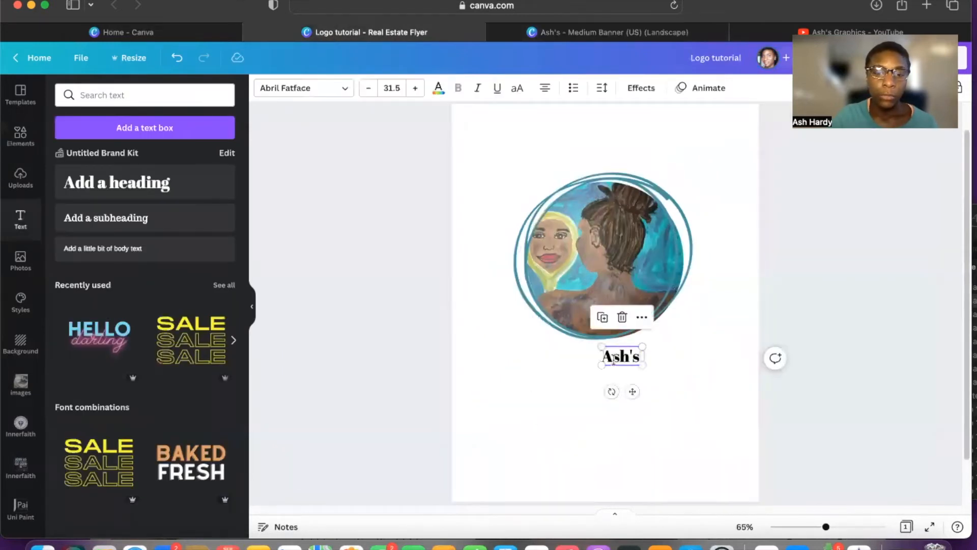
left_click(334, 90)
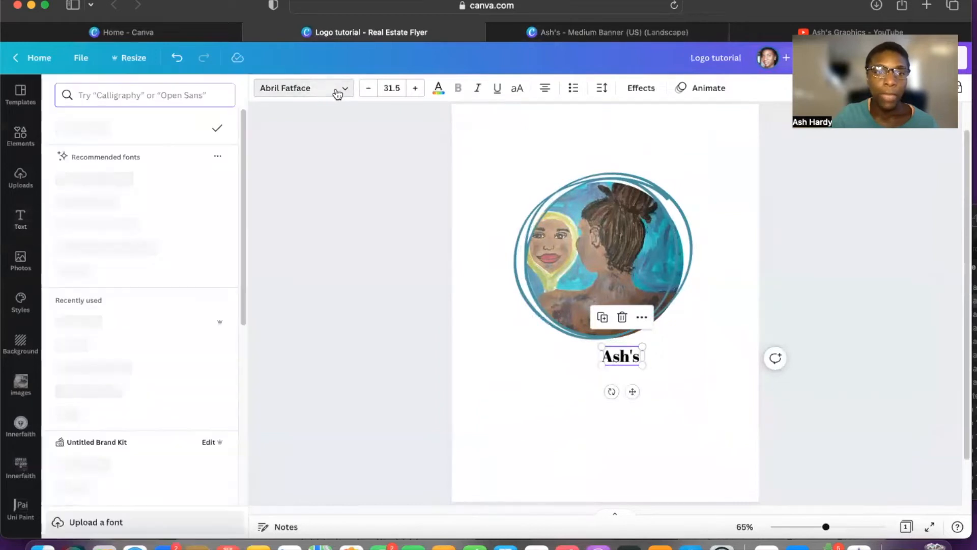
left_click(170, 100)
type("All")
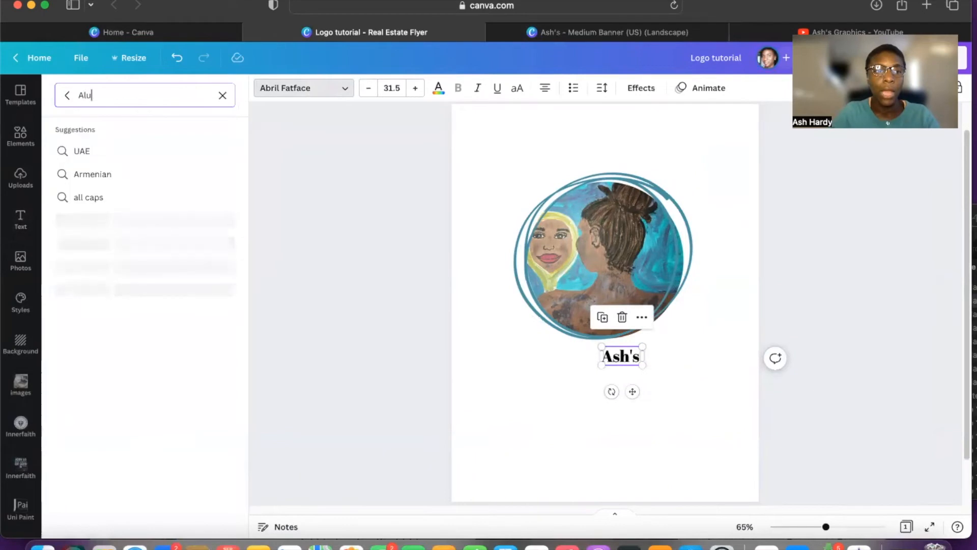
type("ura")
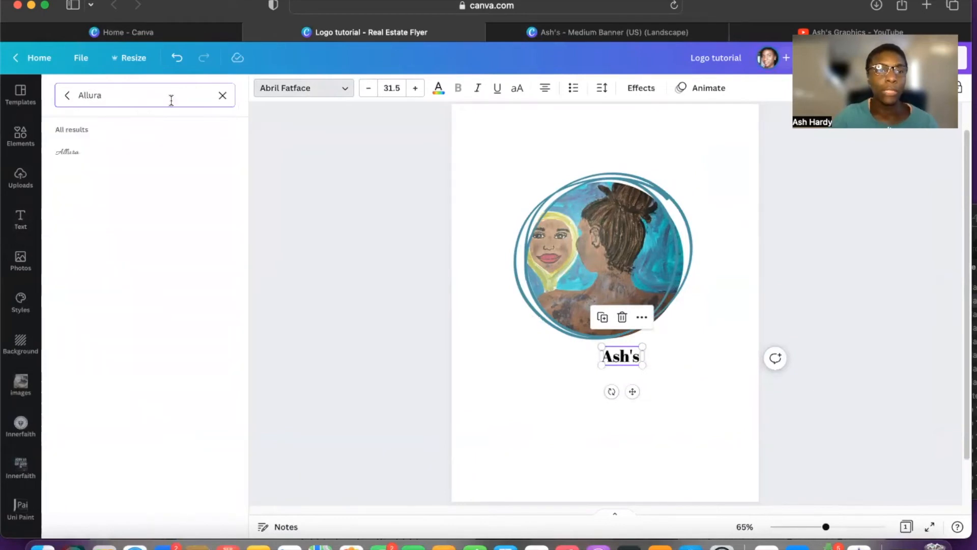
left_click(88, 153)
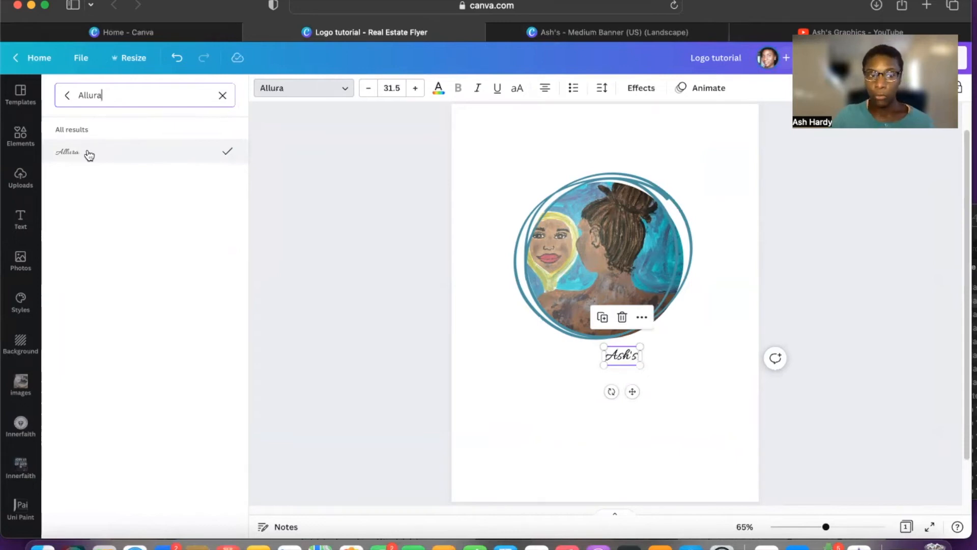
Step: Browse the available font style categories, from Handwriting and Corporate through to Calligraphy and Minimal
left_click(66, 95)
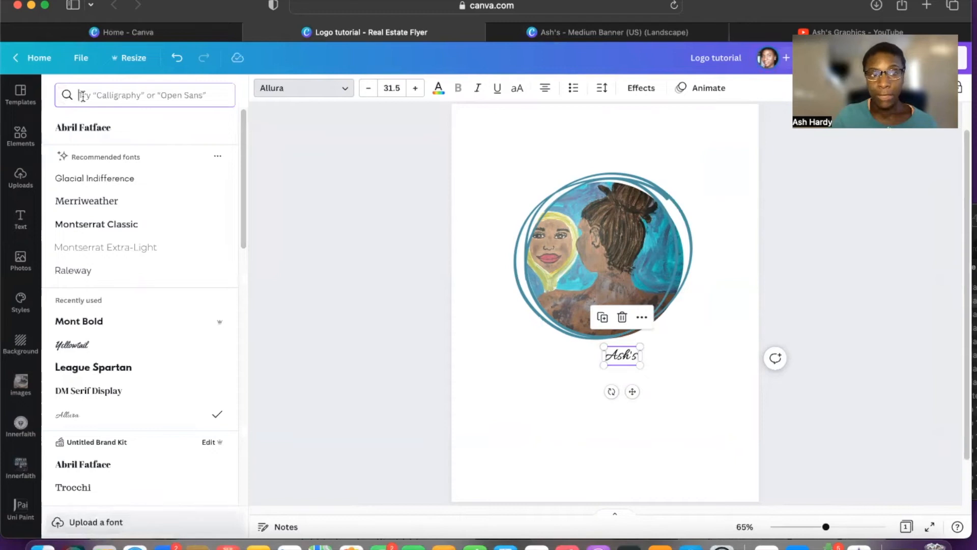
left_click(112, 98)
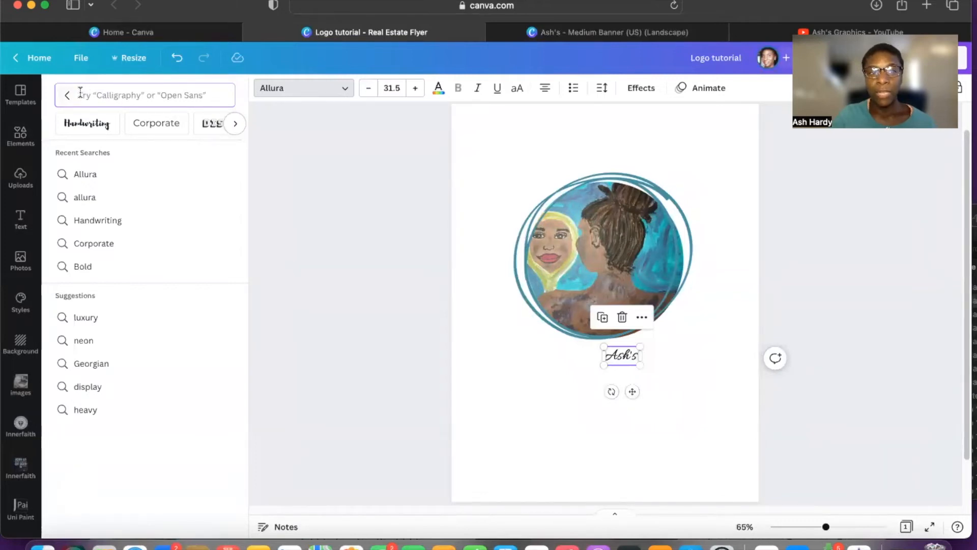
left_click(235, 124)
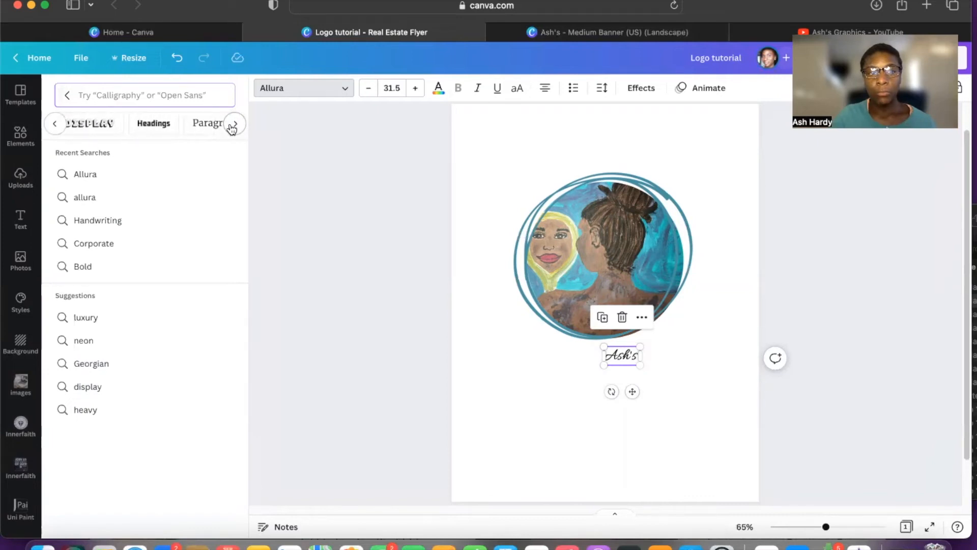
left_click(232, 126)
left_click(232, 127)
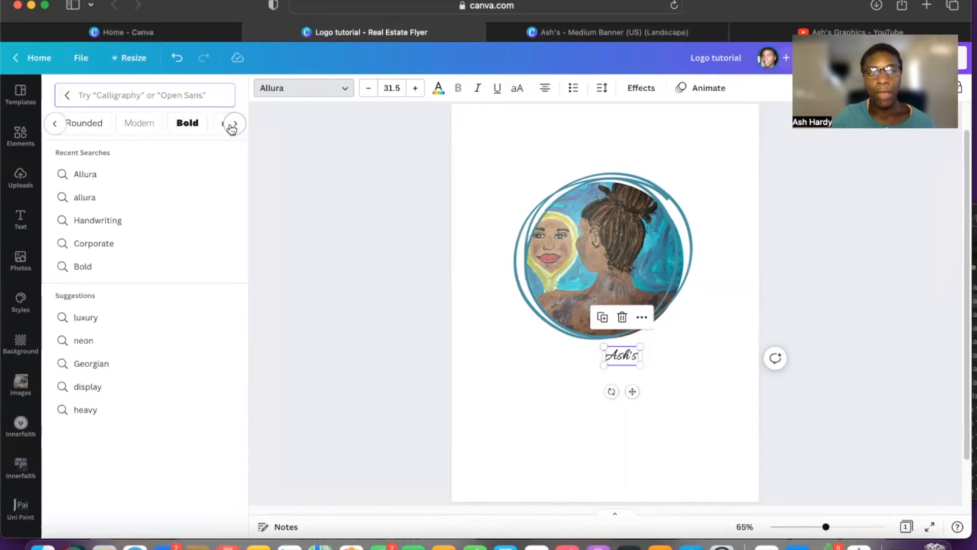
left_click(232, 126)
left_click(232, 126)
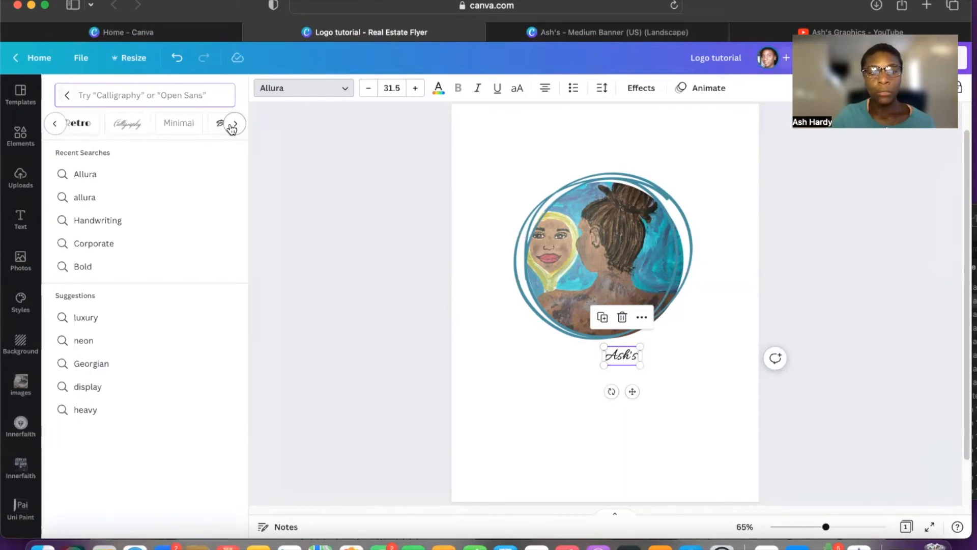
Step: Browse the remaining font style categories and look through the full list of recommended, recently used and English fonts
left_click(232, 126)
left_click(232, 126)
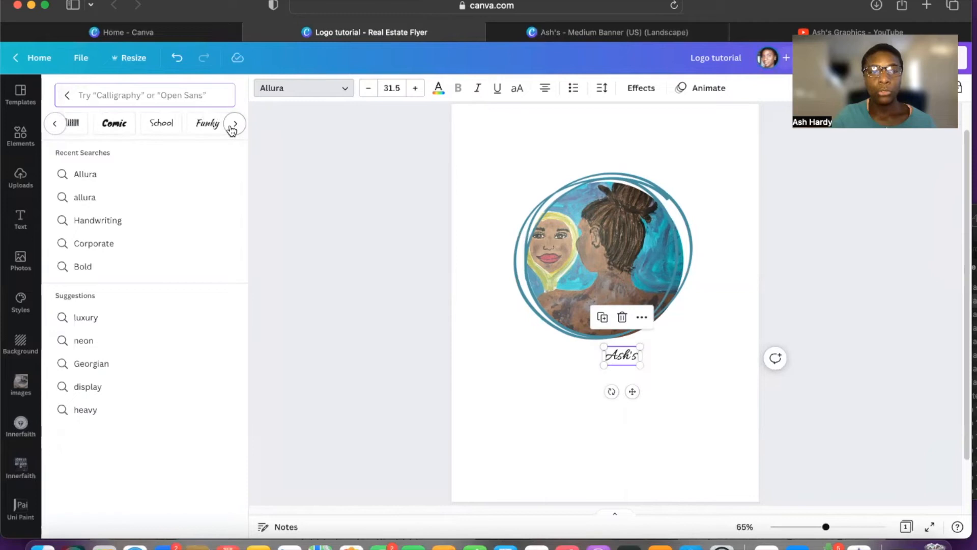
left_click(232, 127)
left_click(233, 126)
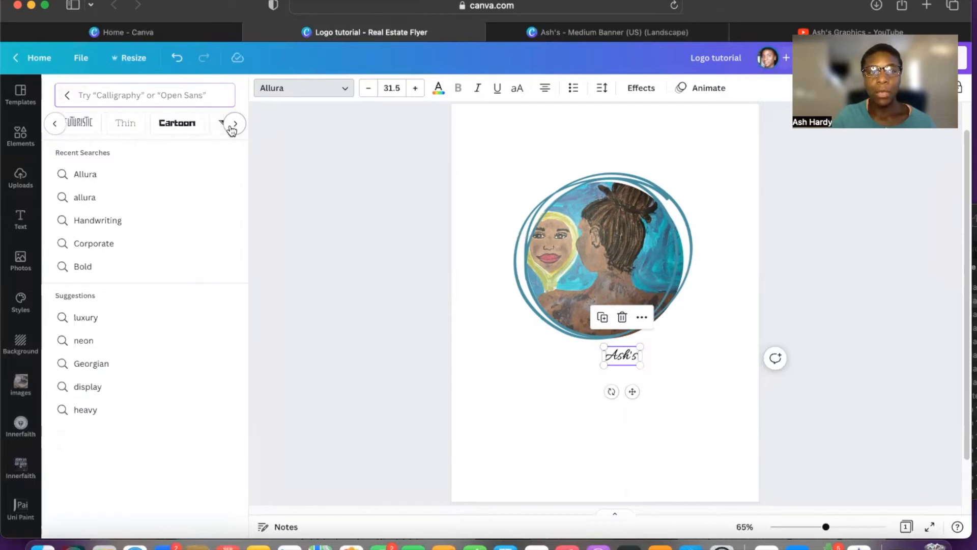
left_click(234, 125)
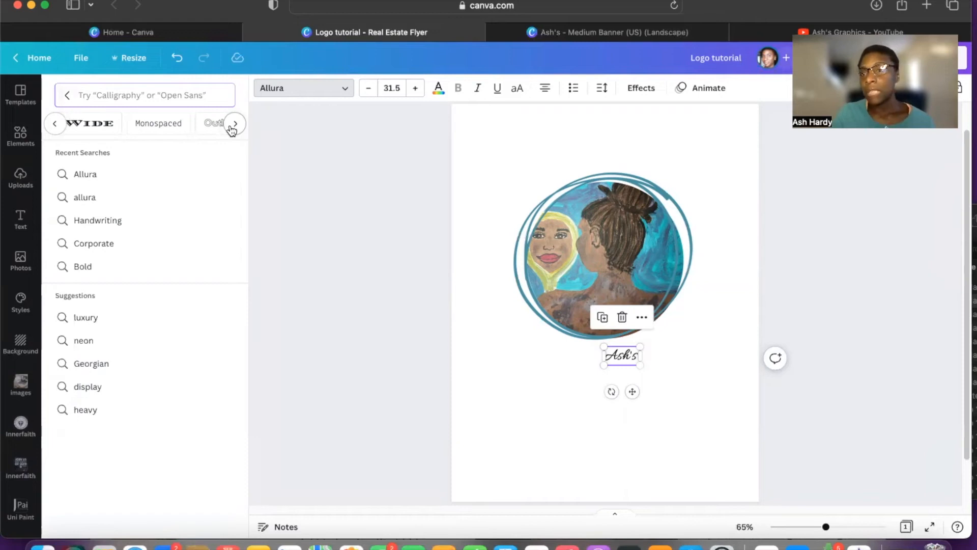
left_click(66, 95)
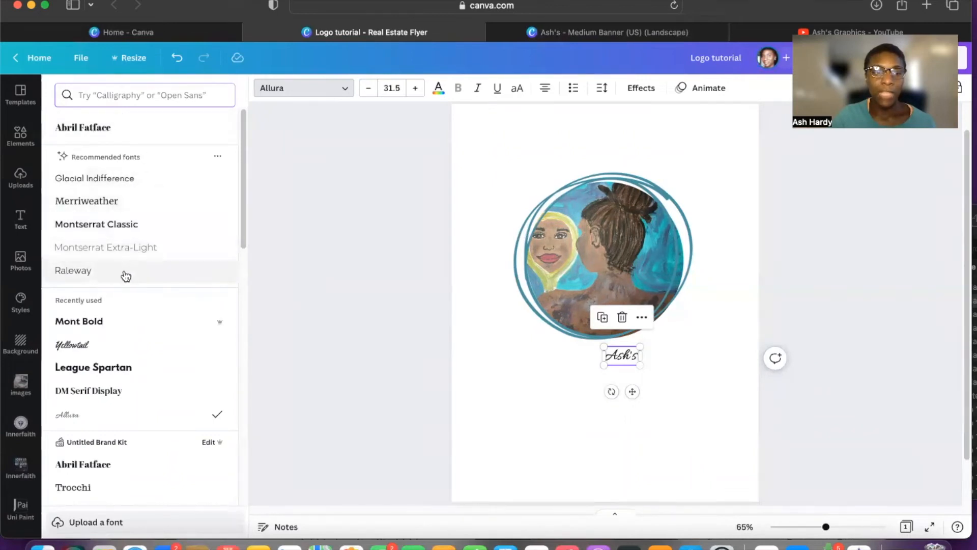
scroll(169, 323, "down", 3)
scroll(171, 324, "down", 10)
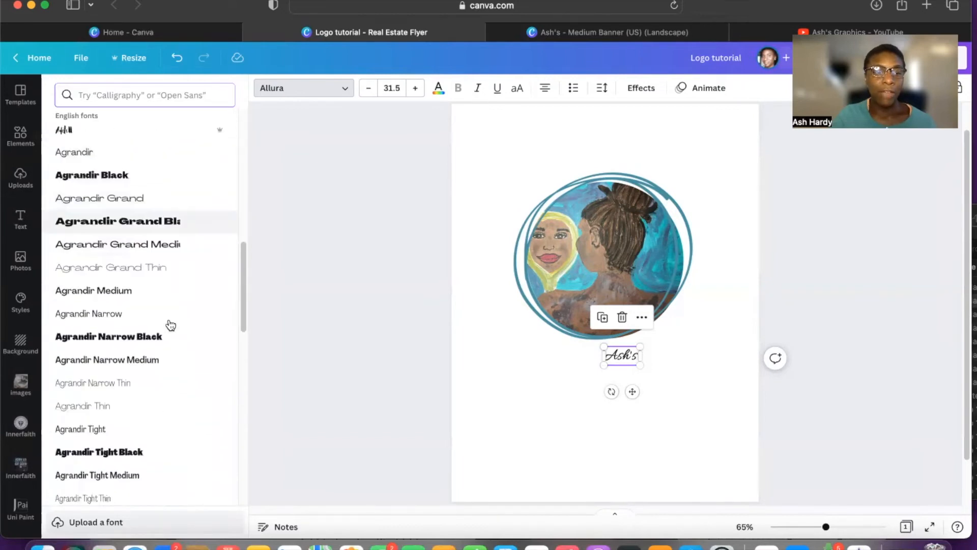
scroll(171, 325, "down", 5)
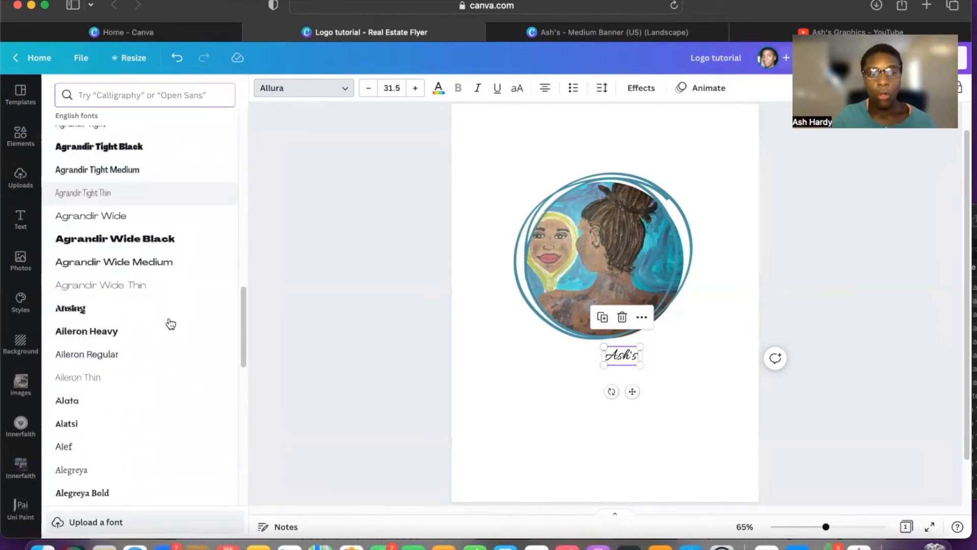
scroll(170, 324, "up", 15)
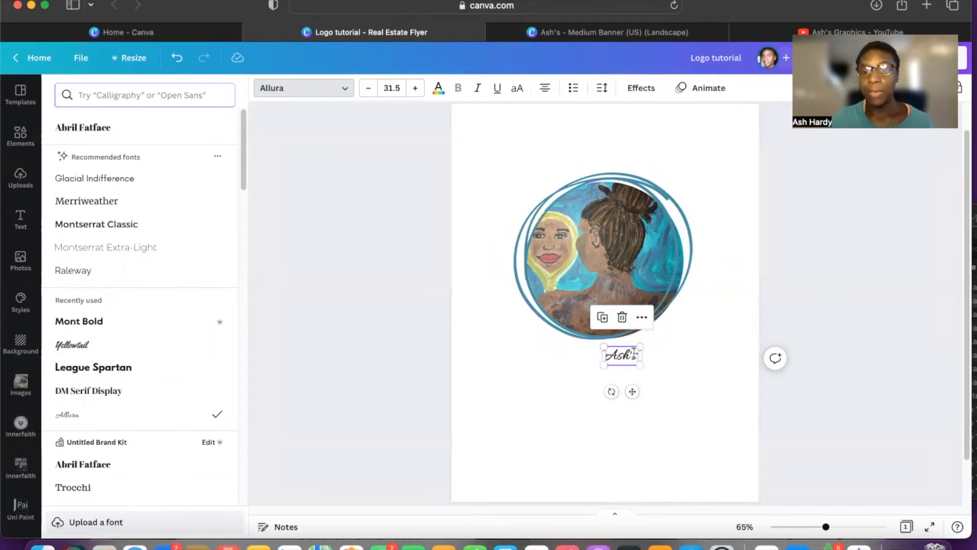
Step: Switch to the finished Ash's banner to examine its lettering, and return to the Logo tutorial design
left_click(656, 36)
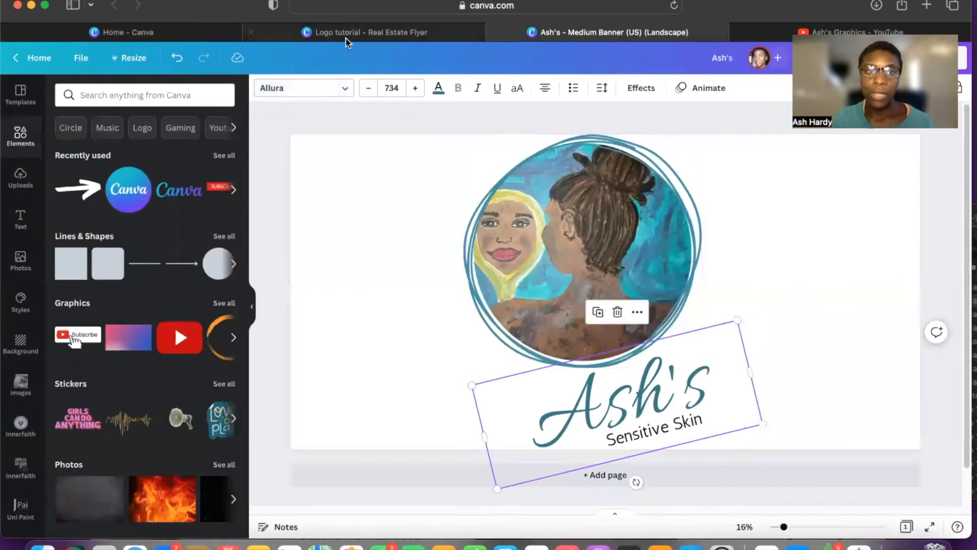
mouse_move(342, 35)
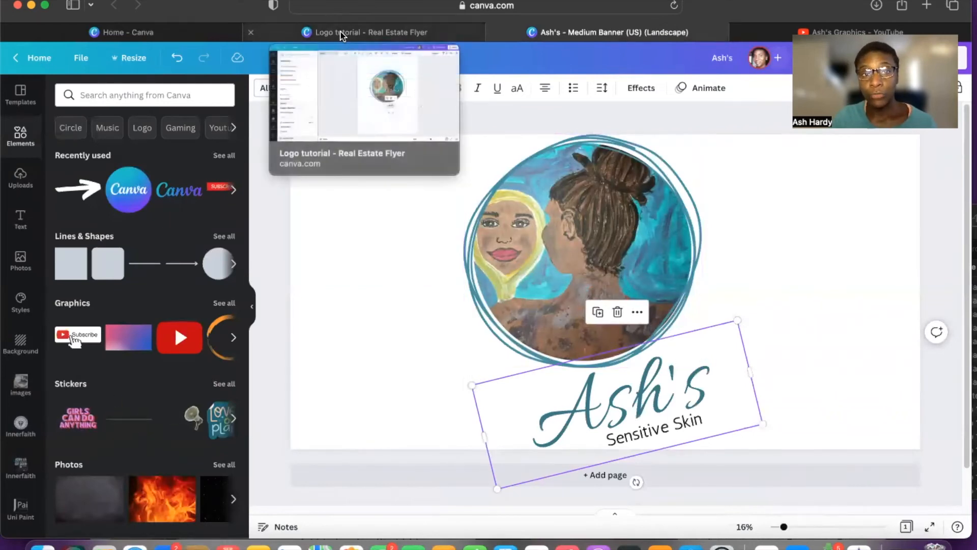
left_click(422, 277)
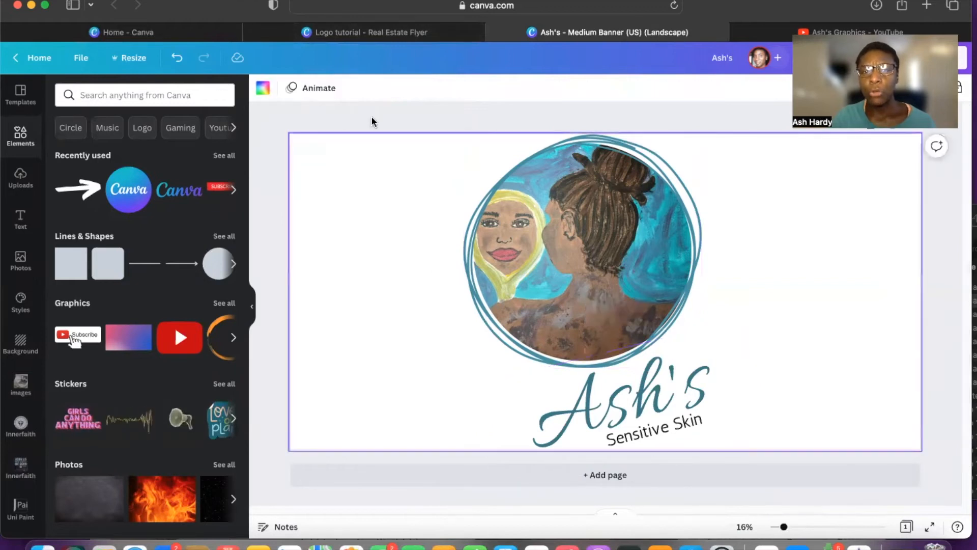
left_click(336, 34)
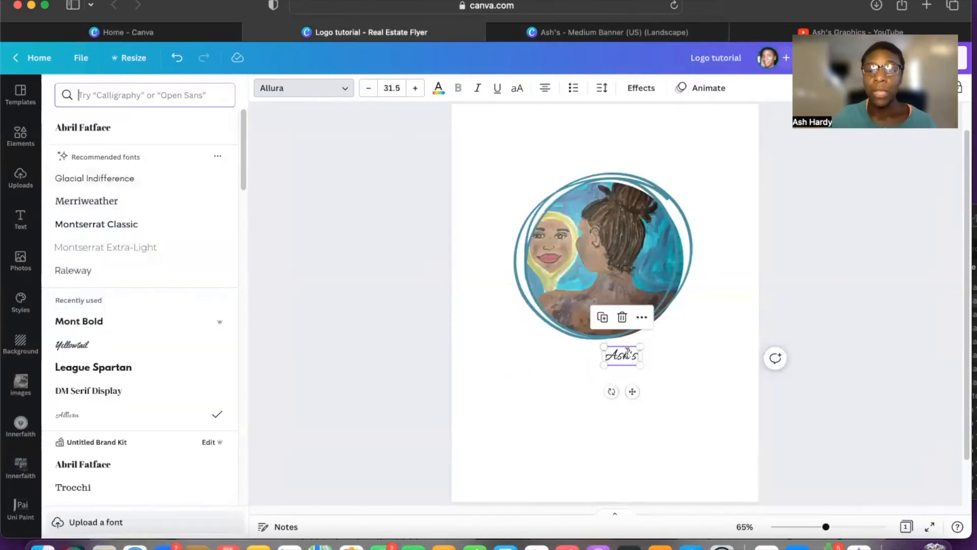
Step: Set the "Ash's" heading beneath the circle to font size 144 and colour it with the photo's teal, #4791a1
left_click(391, 87)
scroll(413, 183, "down", 5)
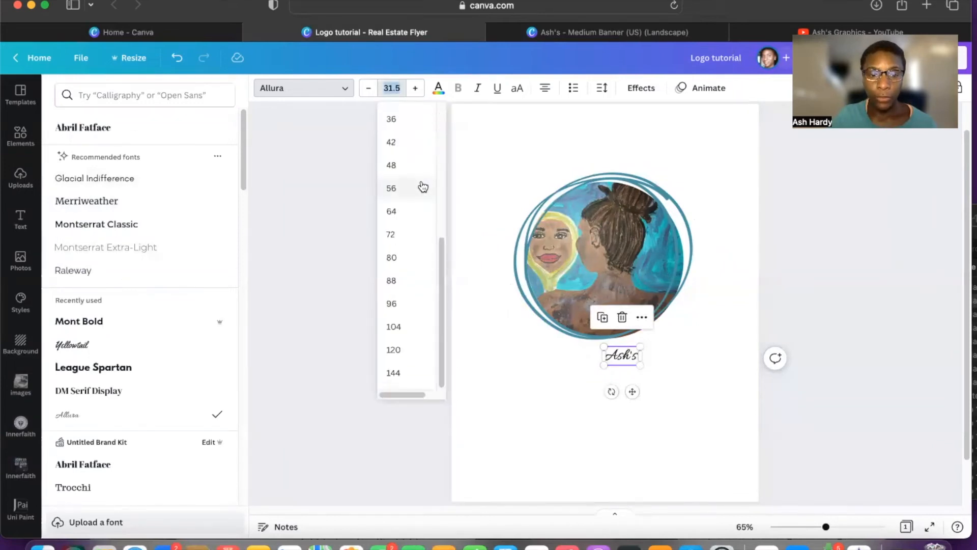
left_click(414, 372)
left_click_drag(649, 386, 654, 377)
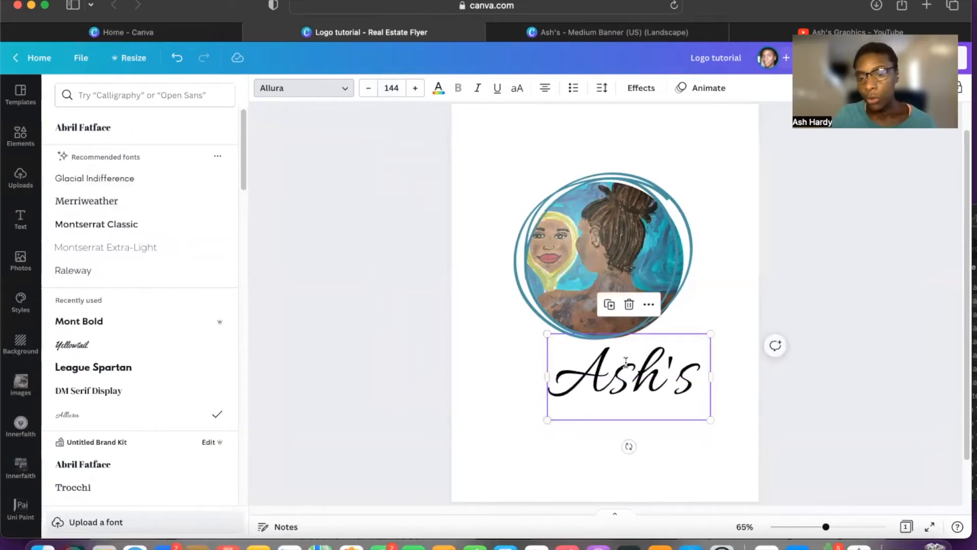
left_click(439, 90)
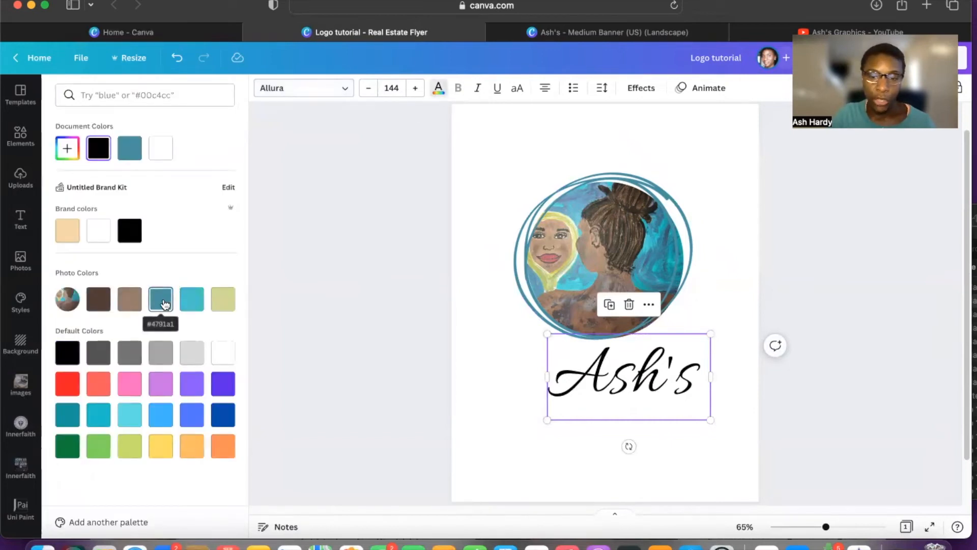
left_click(163, 303)
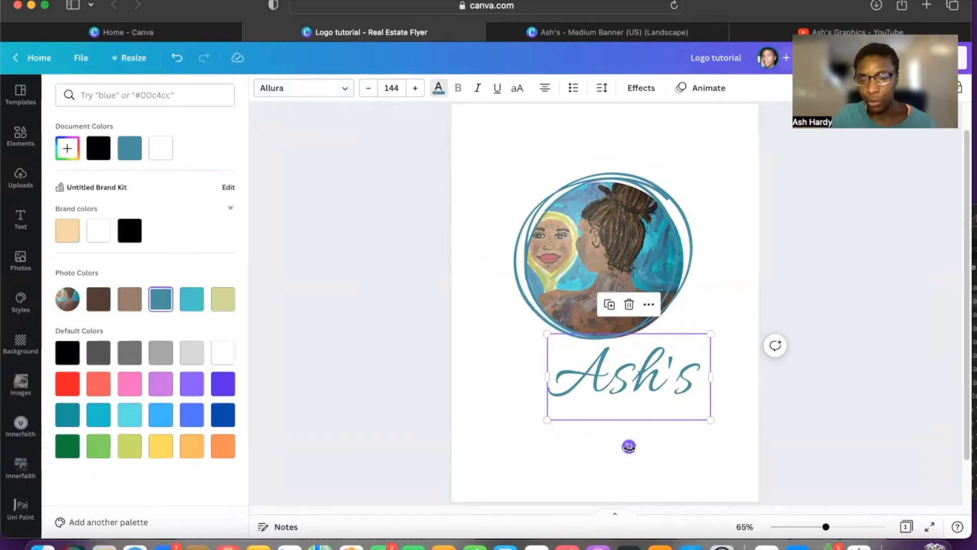
Step: Rotate the "Ash's" heading counterclockwise so it slants upward, and nudge it close beneath the circled painting
left_click_drag(629, 446, 642, 447)
left_click_drag(641, 446, 640, 443)
left_click_drag(623, 389, 626, 384)
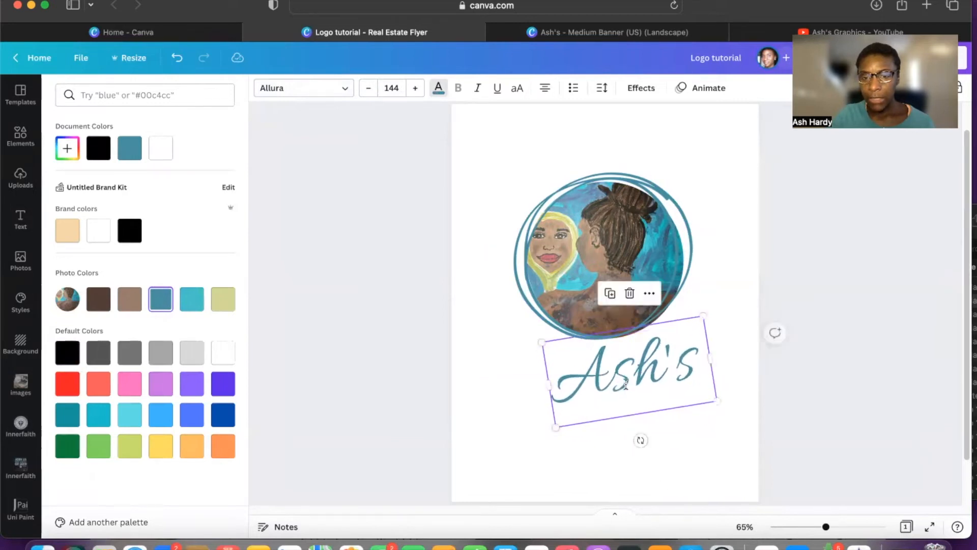
left_click(523, 367)
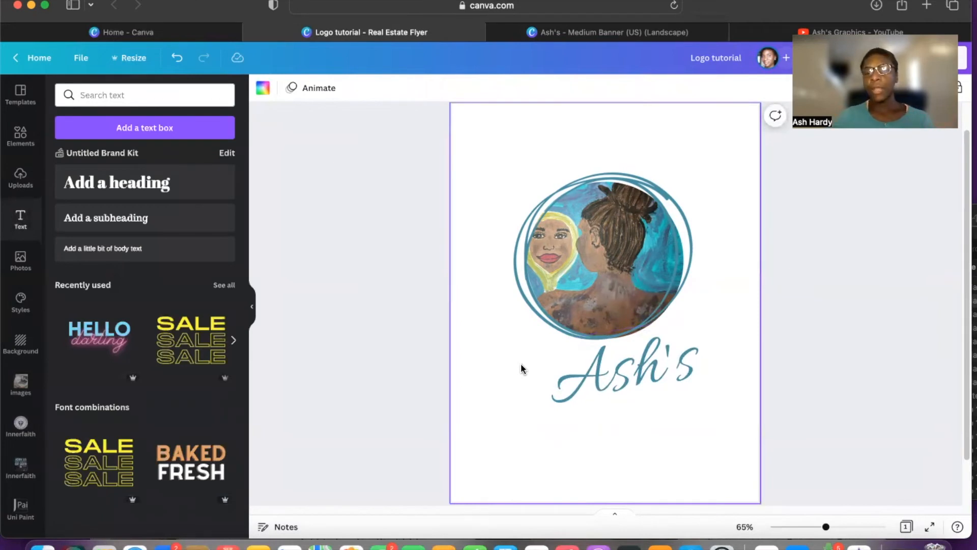
left_click(650, 366)
left_click_drag(639, 438, 644, 436)
left_click_drag(644, 379, 644, 377)
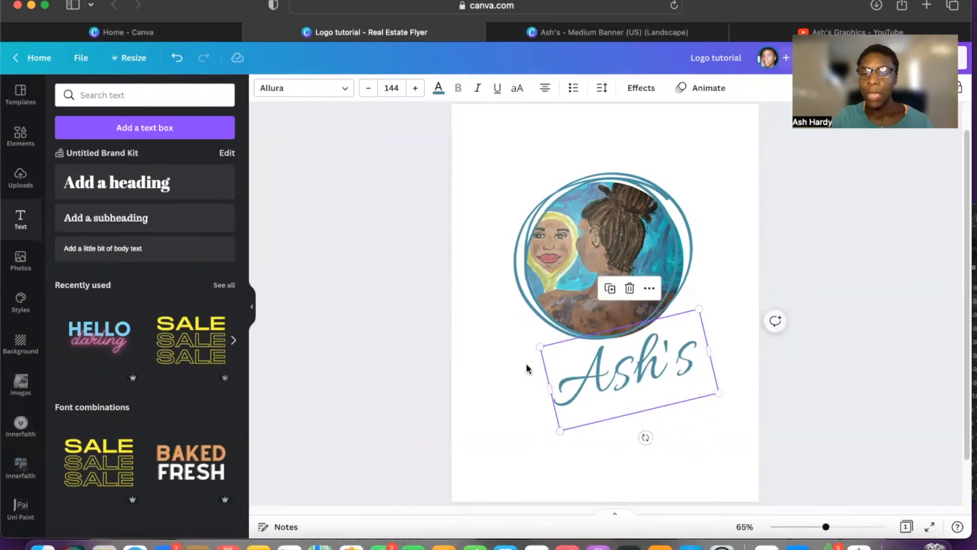
left_click(526, 364)
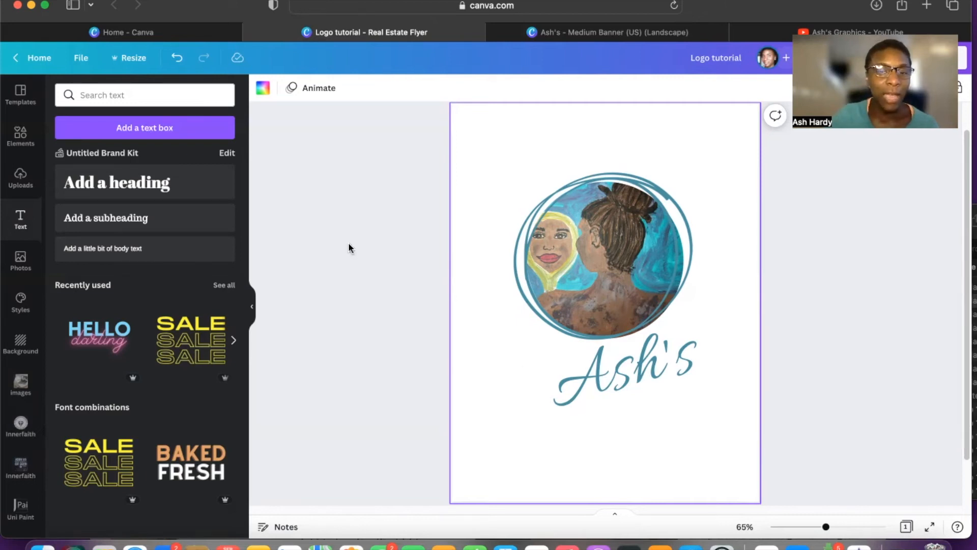
Step: Add a subheading just below the "Ash's" lettering and set its font to Glacial Indifference
left_click(155, 219)
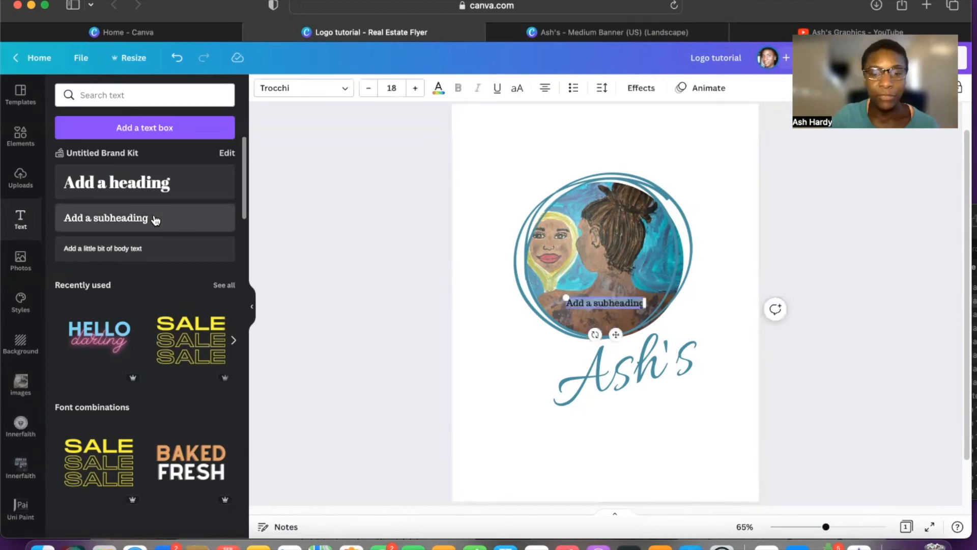
left_click_drag(616, 339, 650, 434)
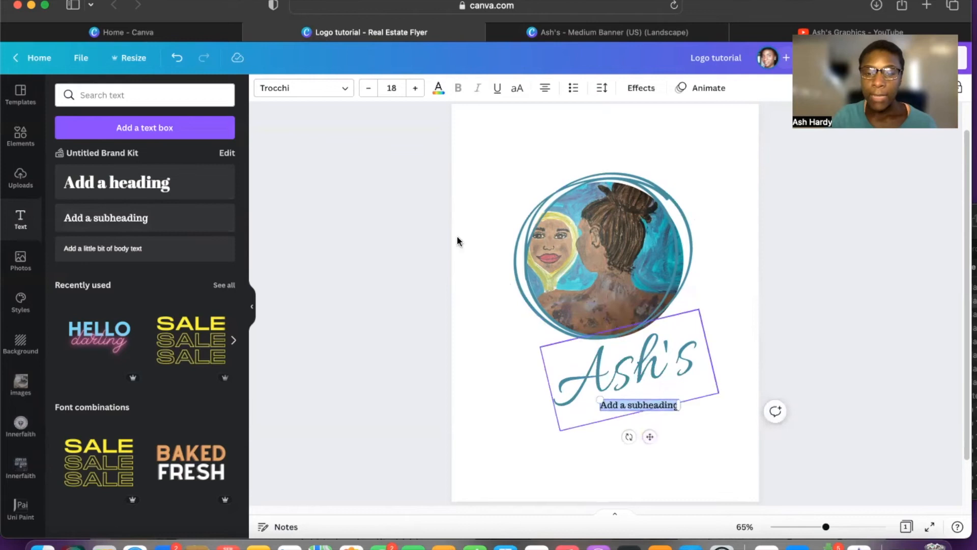
left_click(340, 95)
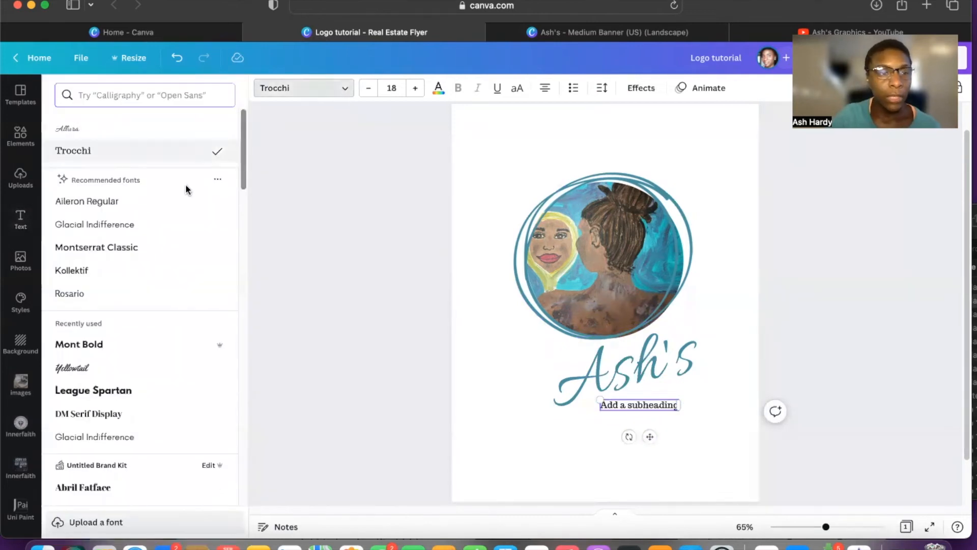
left_click(152, 229)
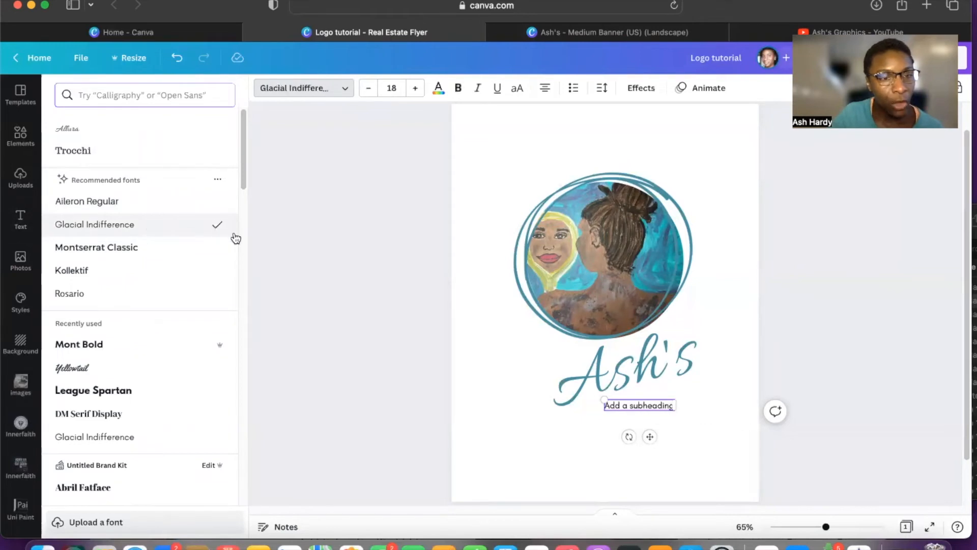
Step: Replace the subheading's text with "Sensitive Skin" and widen its box so the words fit on one line
double_click(656, 404)
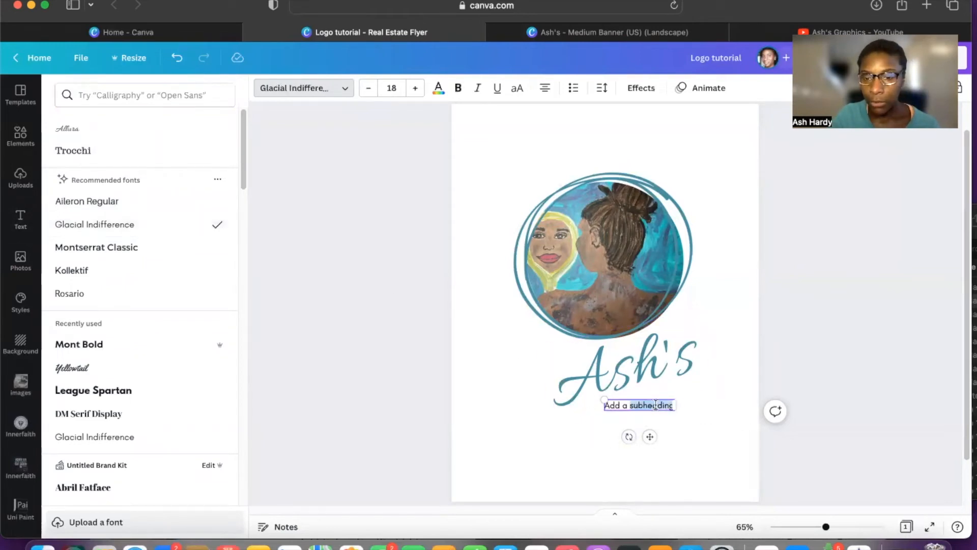
triple_click(656, 405)
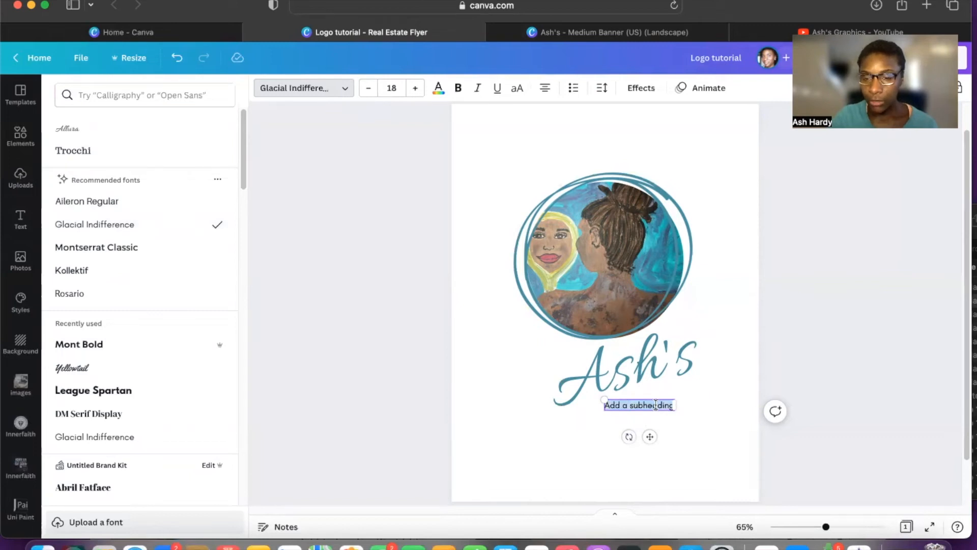
type("S")
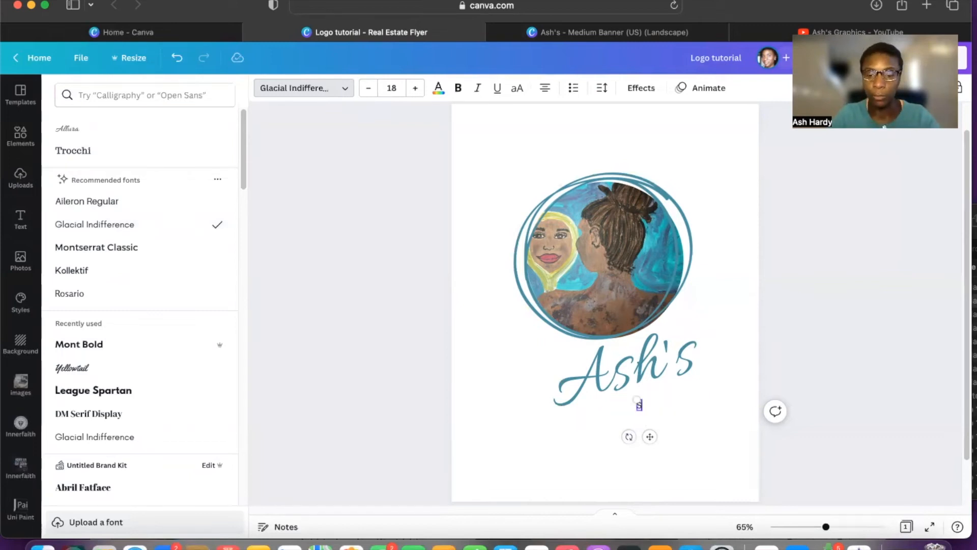
type("ersit")
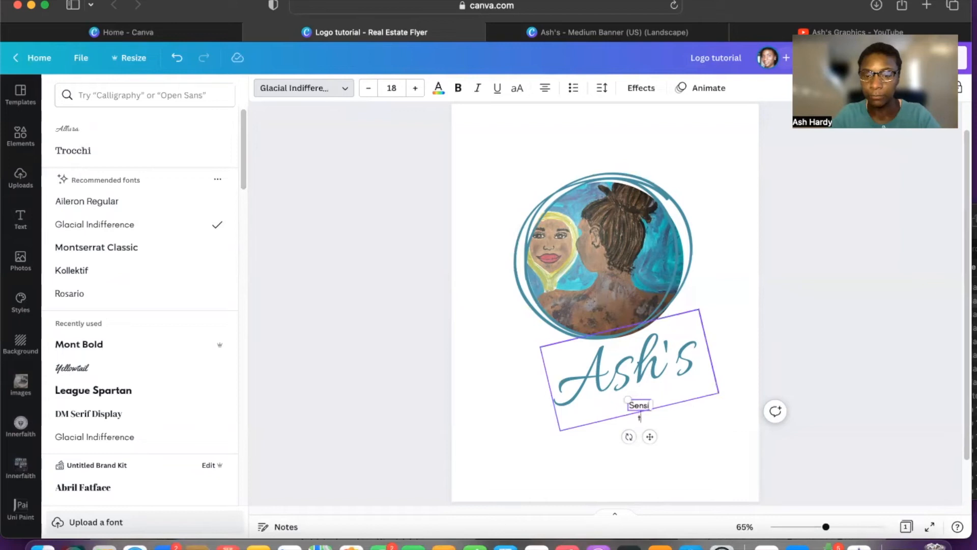
type("ive Skin")
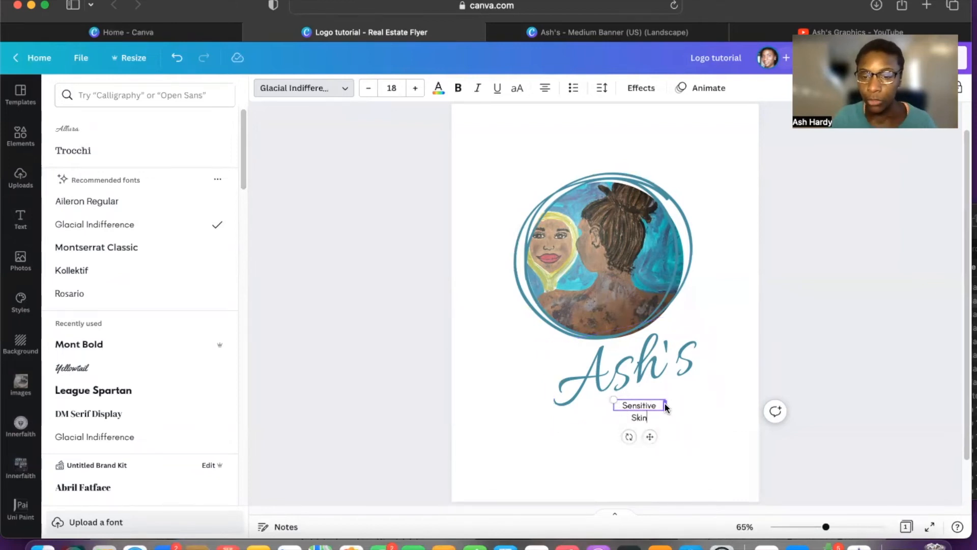
left_click_drag(665, 406, 698, 405)
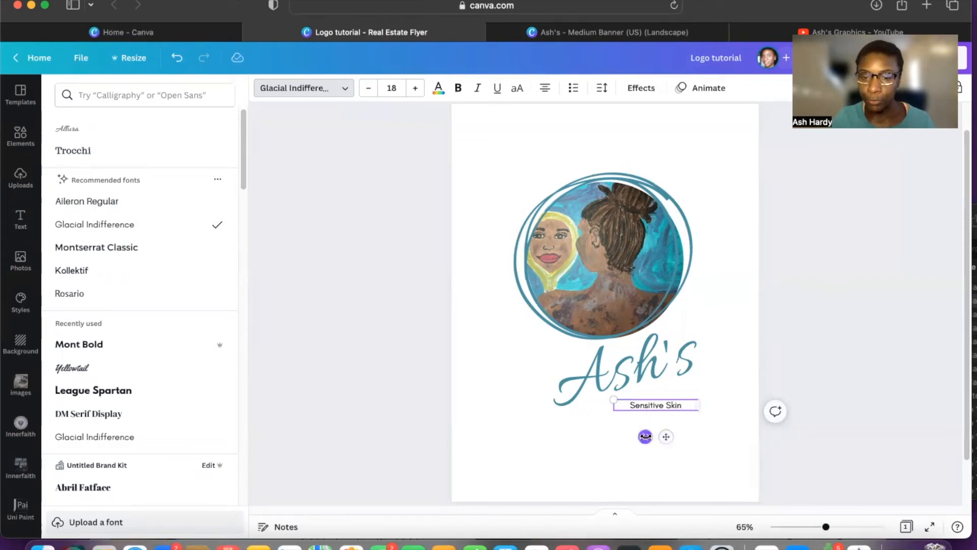
Step: Tilt the "Sensitive Skin" line parallel to "Ash's" and place it just beneath, checking against the finished Ash's banner
left_click_drag(645, 436, 662, 424)
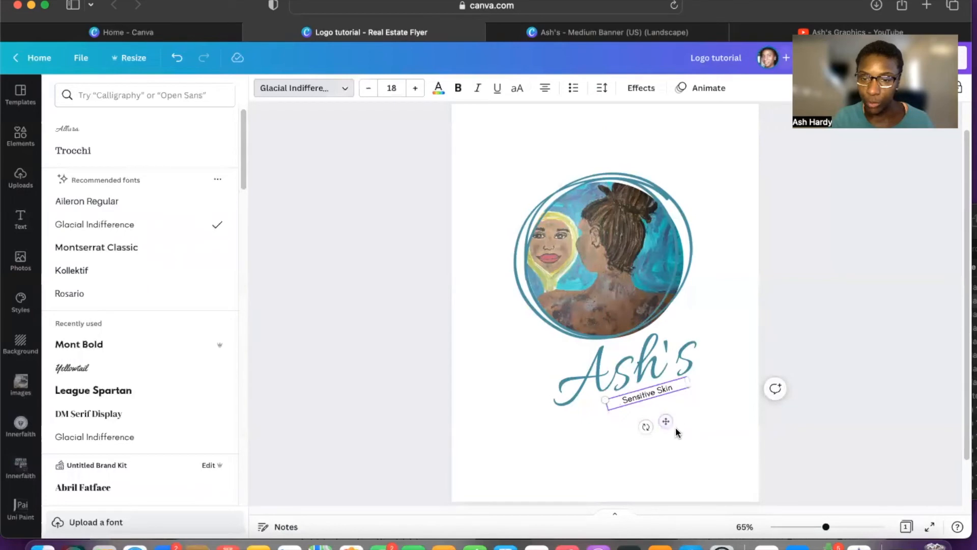
key("Escape")
left_click(683, 431)
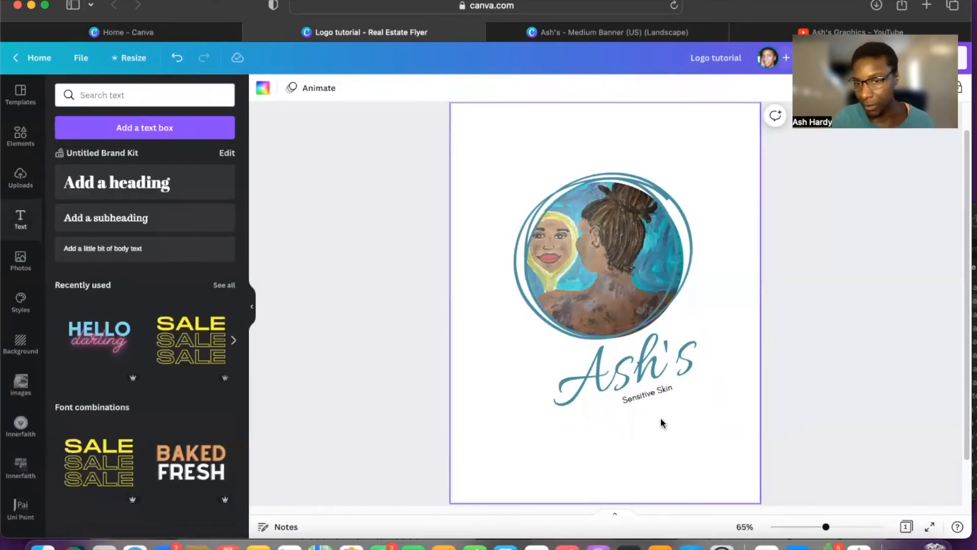
left_click(655, 393)
left_click_drag(665, 416, 657, 420)
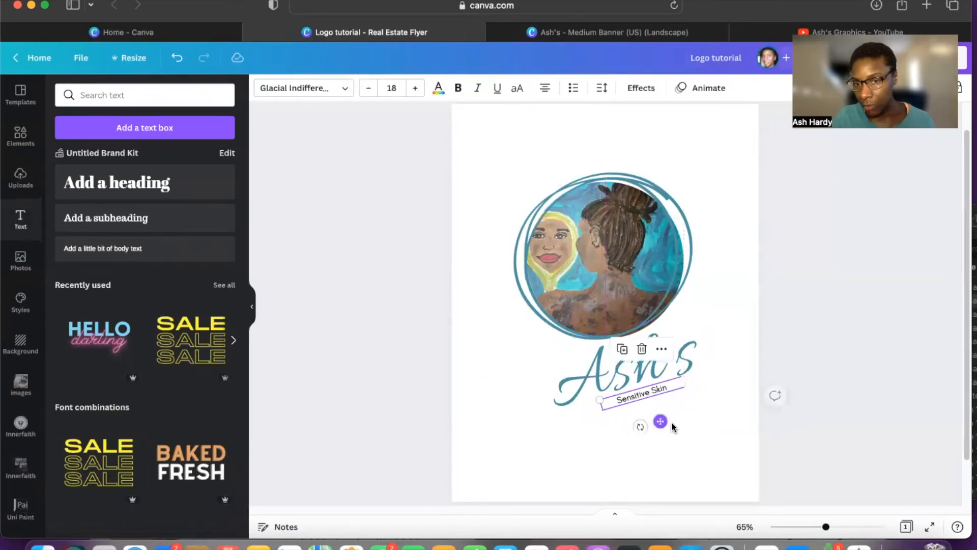
left_click(687, 438)
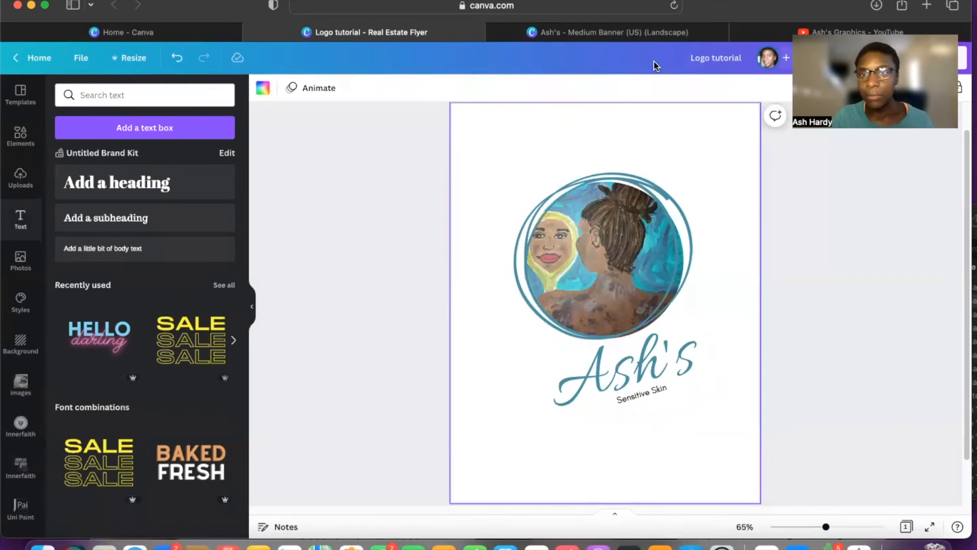
left_click(656, 36)
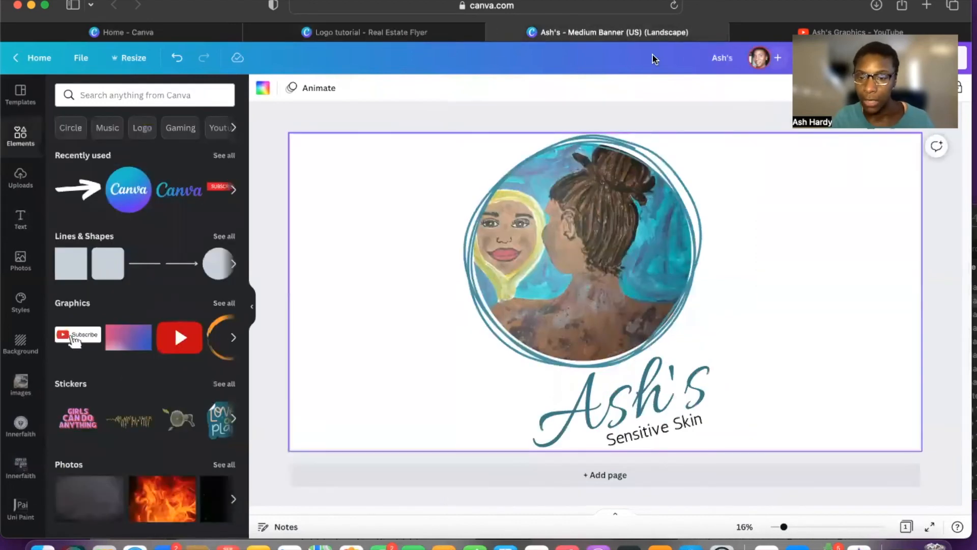
left_click(350, 35)
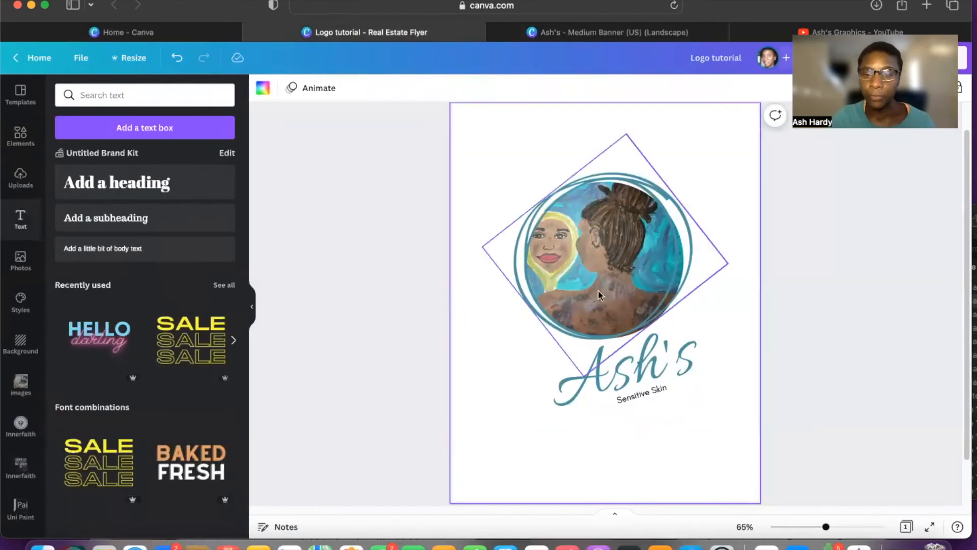
Step: Increase the font size of the "Sensitive Skin" line to 24
left_click(657, 390)
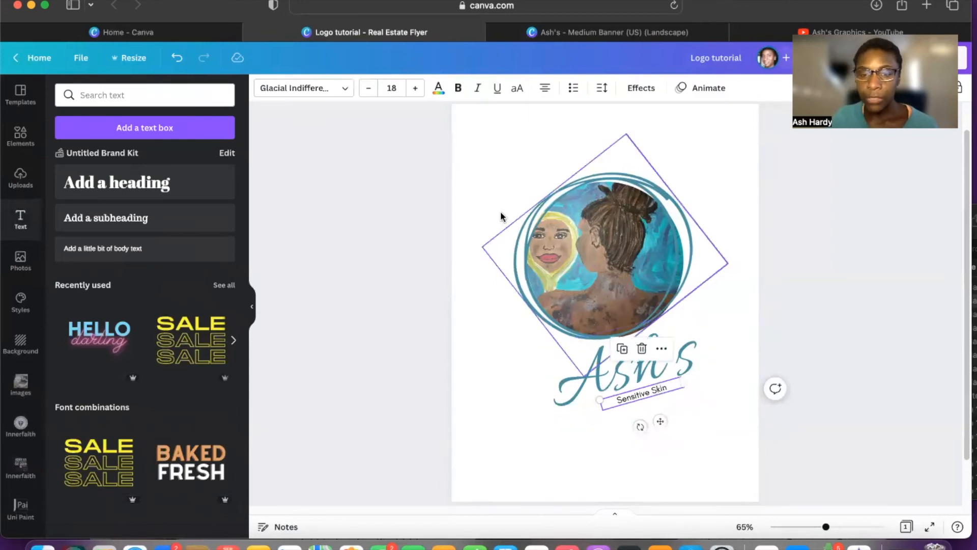
left_click(414, 89)
left_click(414, 89)
left_click(415, 89)
left_click(414, 90)
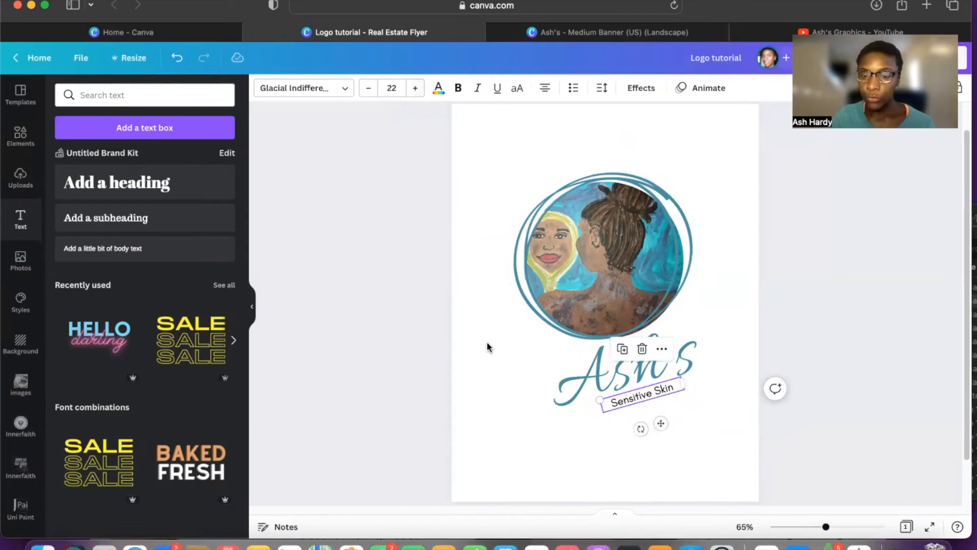
left_click(645, 439)
left_click(642, 398)
left_click(415, 88)
left_click(416, 88)
left_click(692, 434)
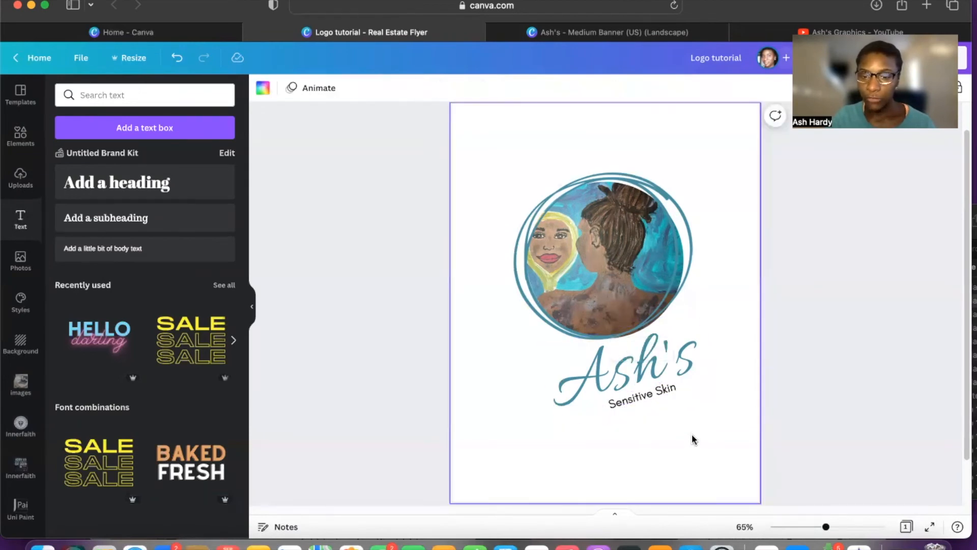
Step: Compare with the finished Ash's banner and nudge the "Sensitive Skin" line slightly closer beneath the "Ash's" lettering
left_click(660, 35)
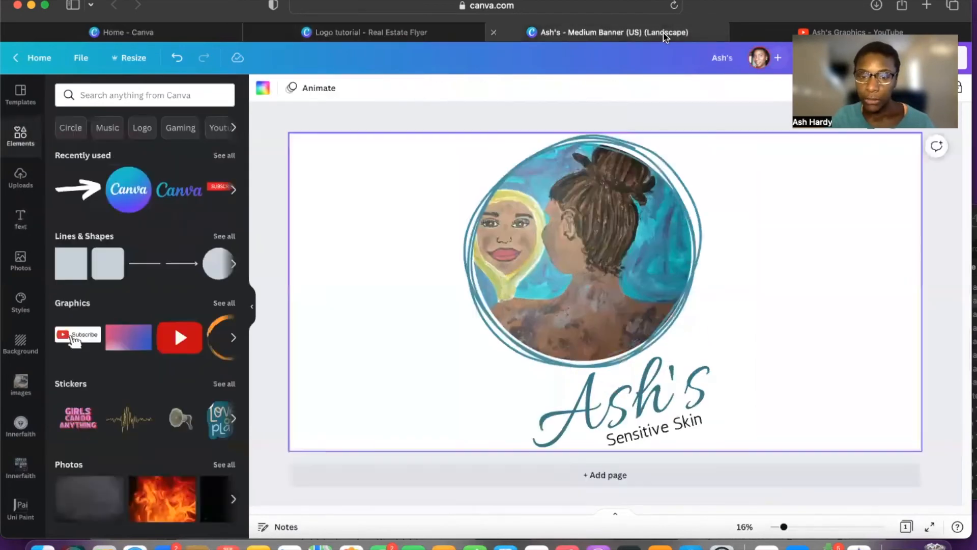
left_click(344, 34)
left_click(642, 397)
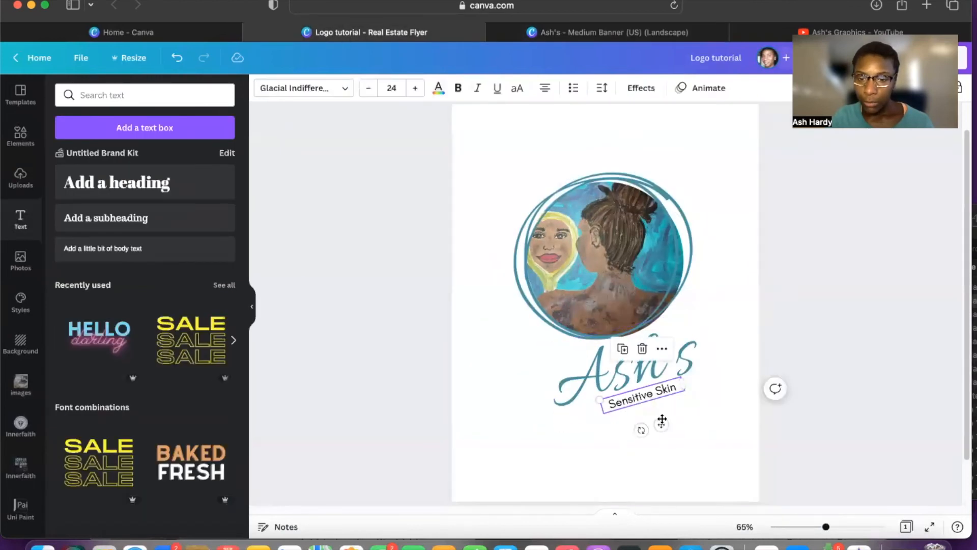
left_click_drag(661, 420, 660, 417)
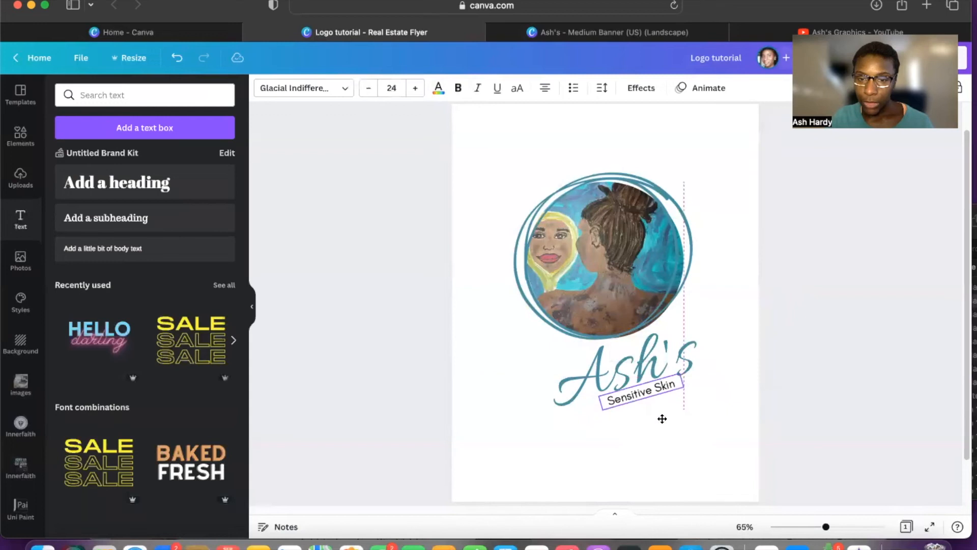
left_click(678, 440)
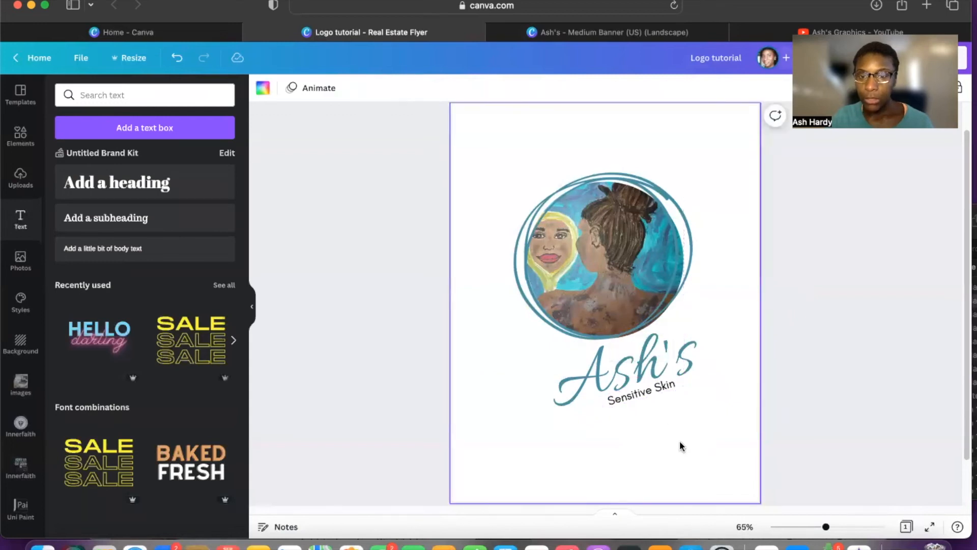
Step: Check the finished Ash's banner again and set the letter spacing of the "Sensitive Skin" line to 35
left_click(637, 34)
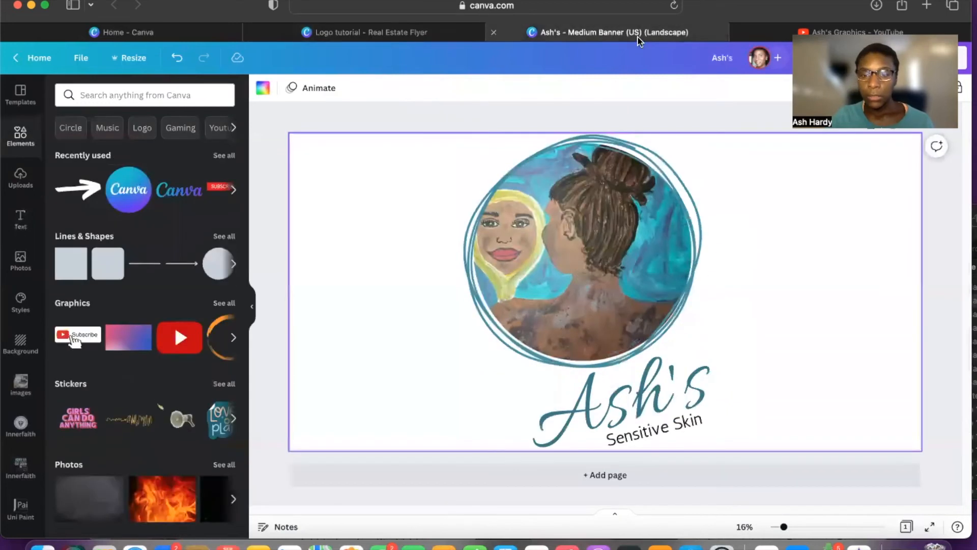
left_click(346, 33)
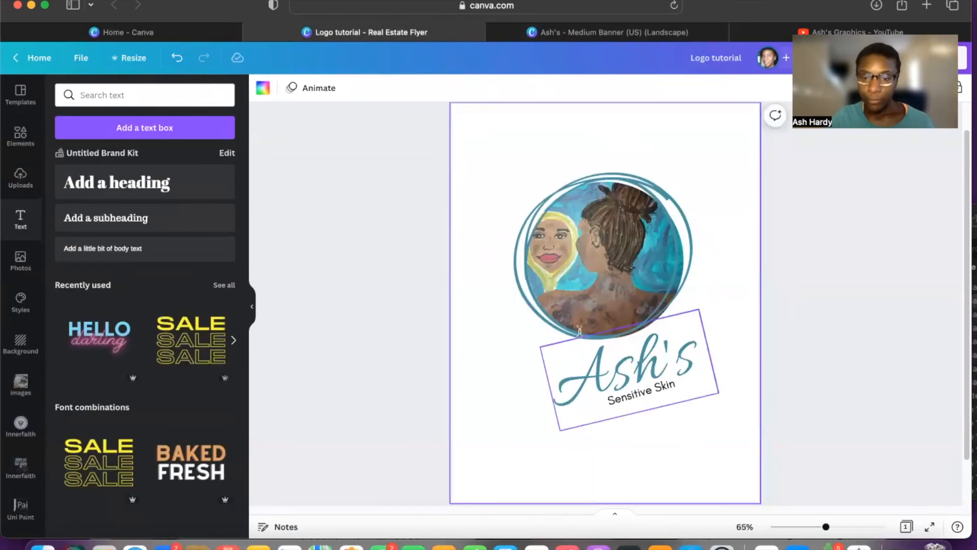
left_click(646, 393)
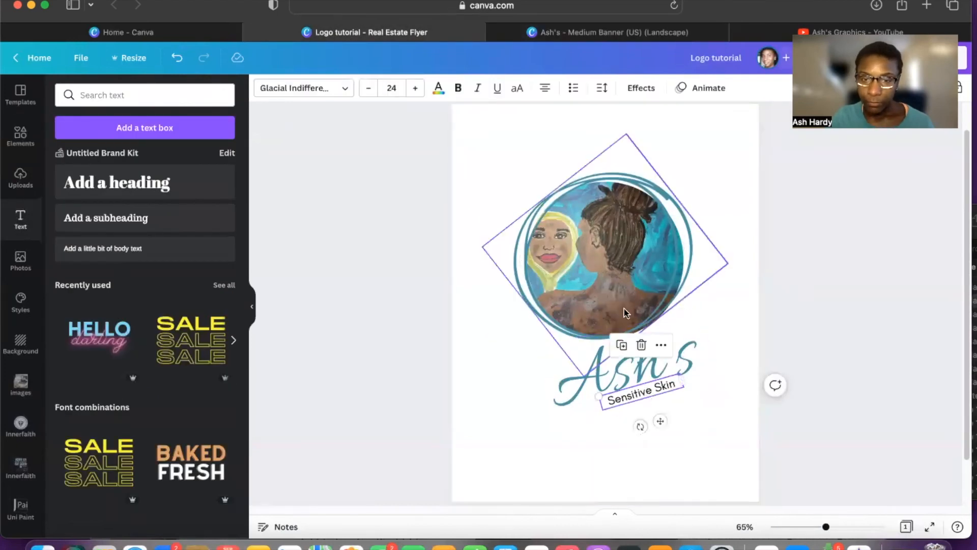
left_click(602, 89)
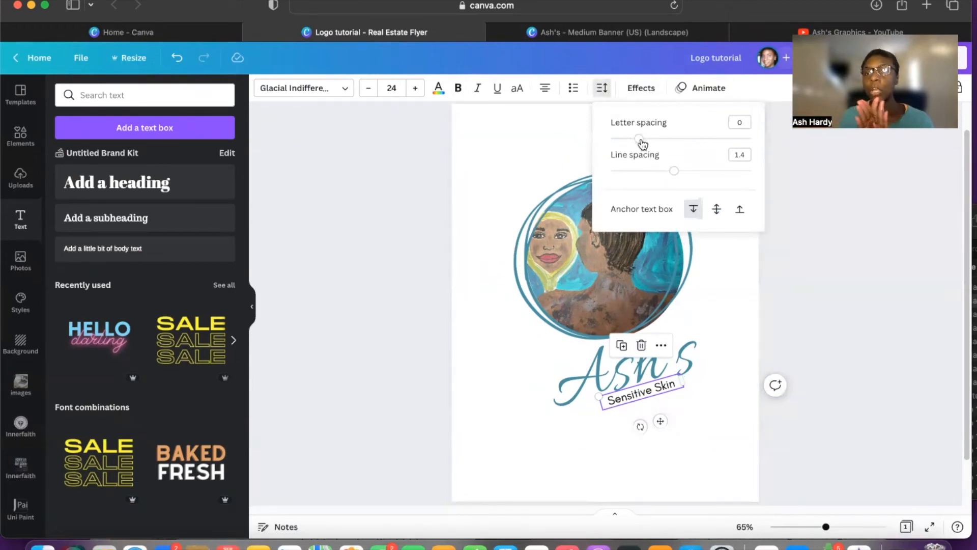
left_click_drag(643, 143, 644, 143)
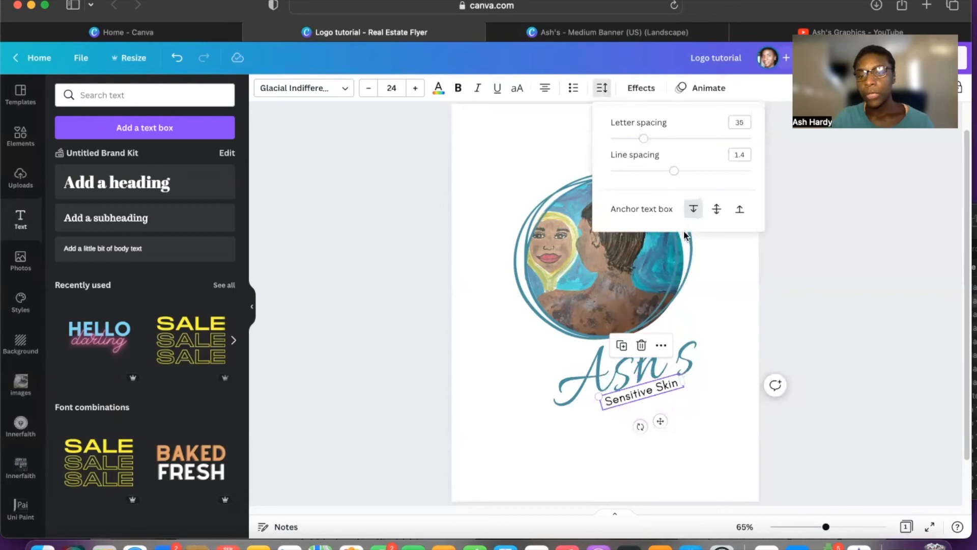
left_click(738, 297)
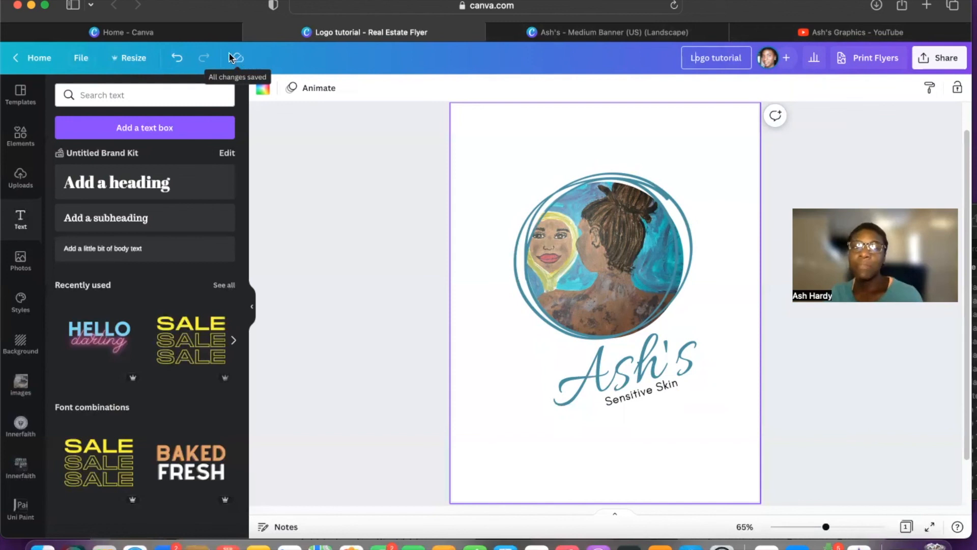
Step: Save the Logo tutorial design and return to the home page
left_click(85, 61)
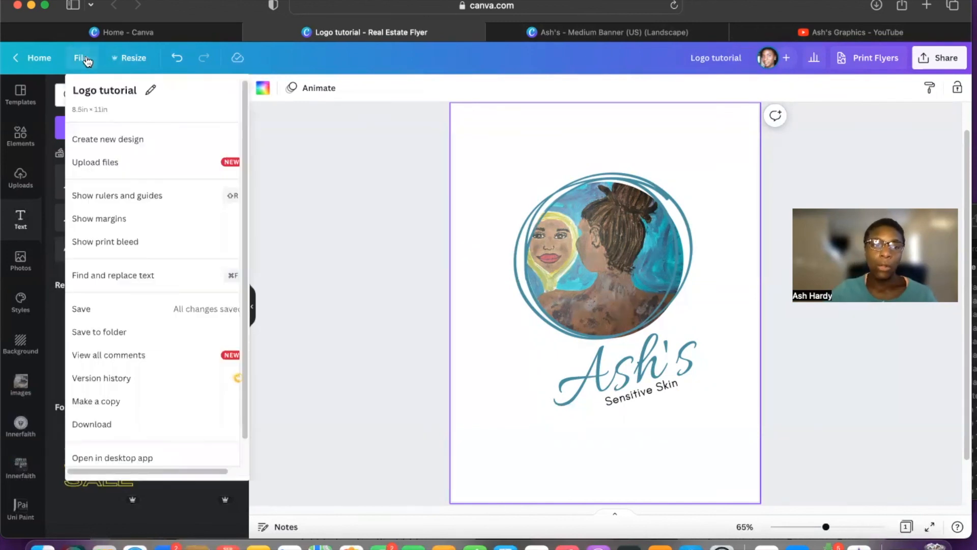
left_click(123, 313)
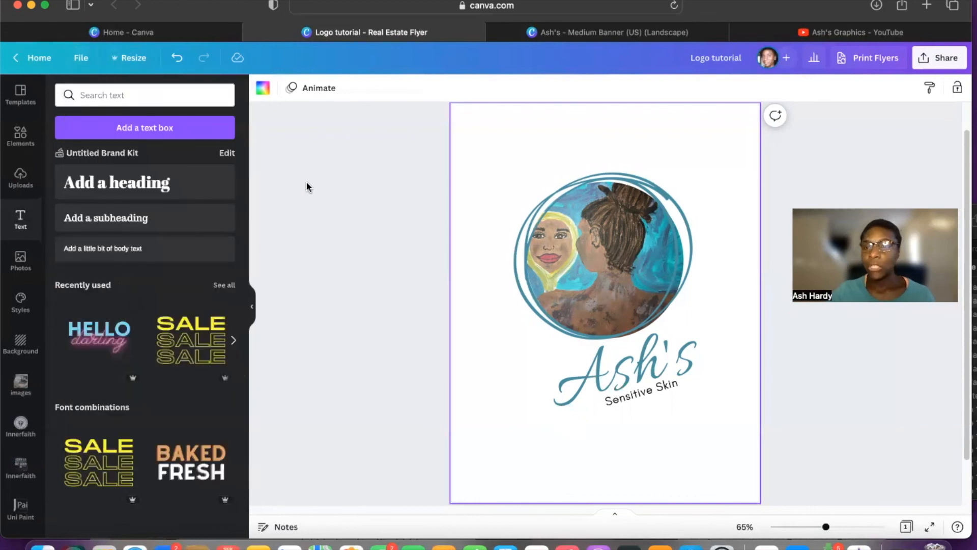
left_click(39, 59)
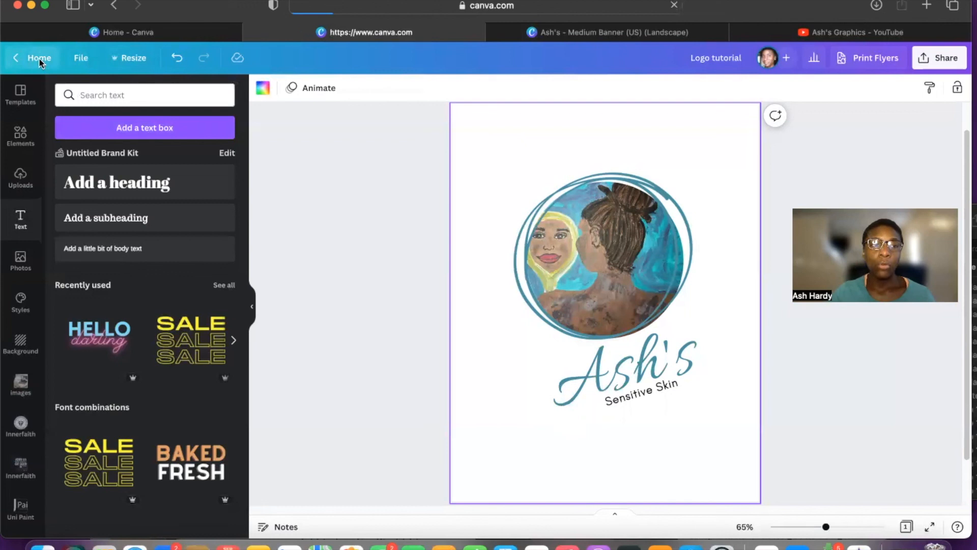